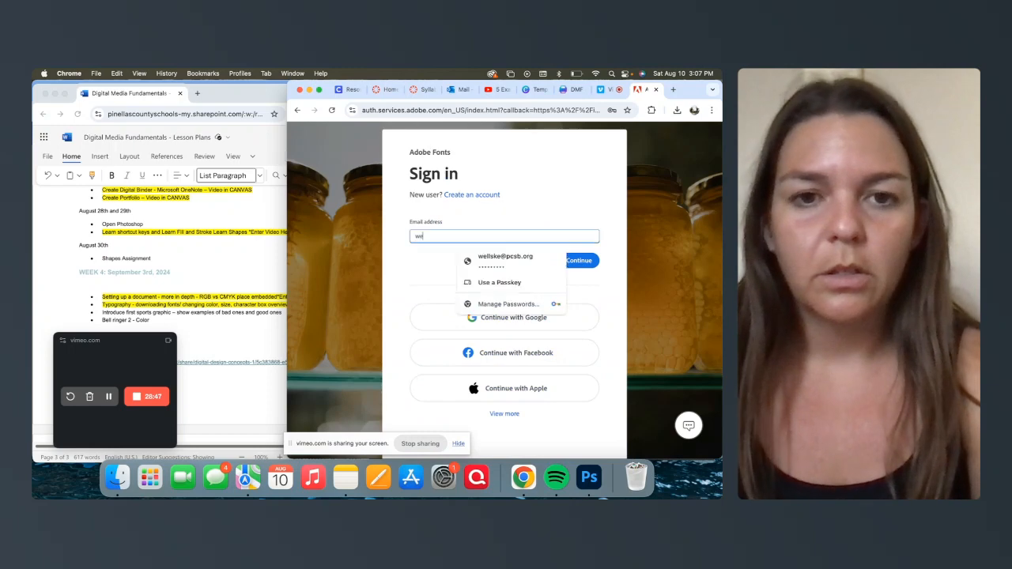
# Sign in to Adobe Fonts with the saved account e-mail and widen the browser window
pyautogui.click(506, 260)
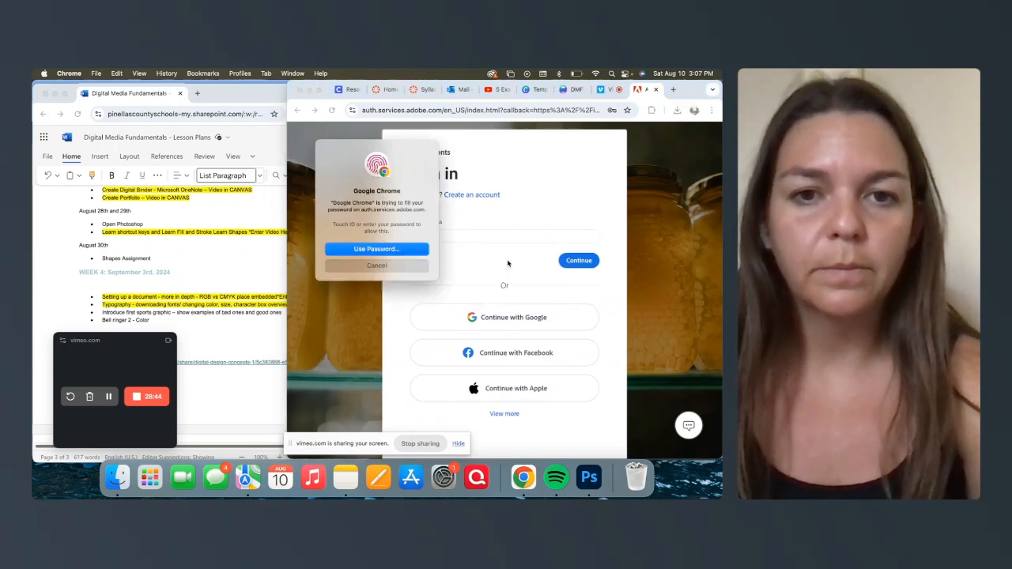
pyautogui.click(579, 260)
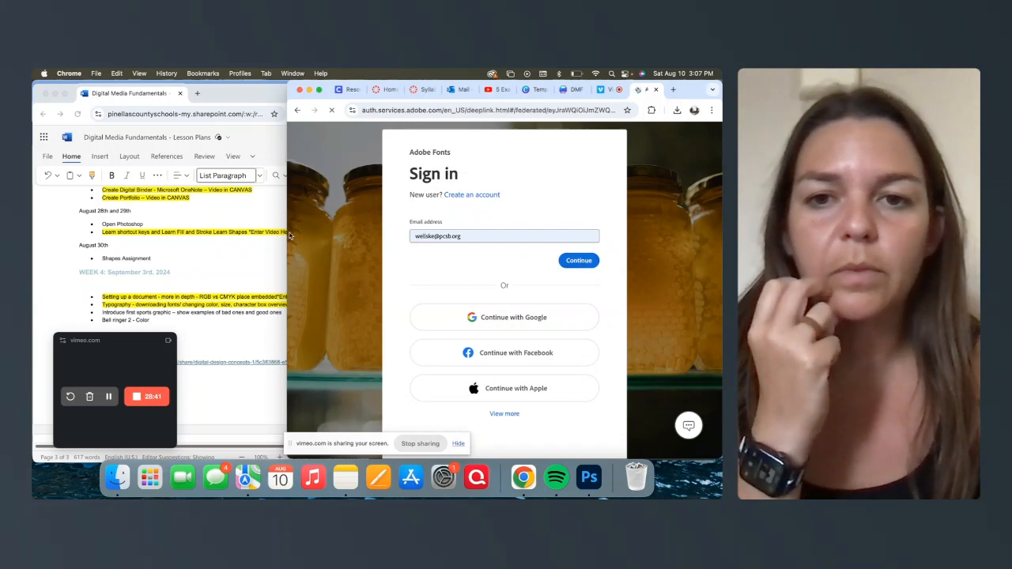
pyautogui.moveTo(286, 250); pyautogui.dragTo(41, 250)
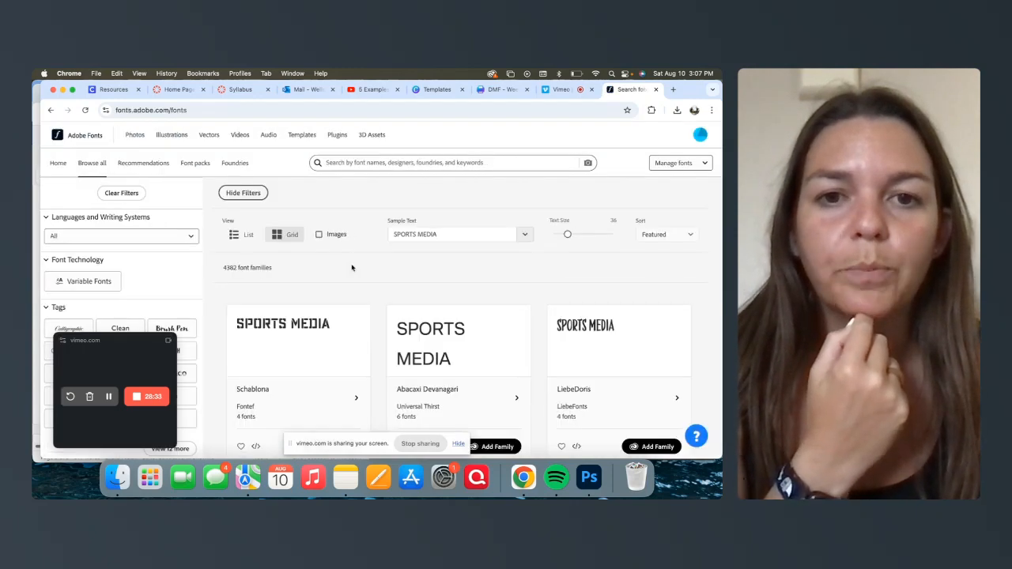
# Clear the custom sample text "SPORTS MEDIA" from the font previews
pyautogui.click(441, 237)
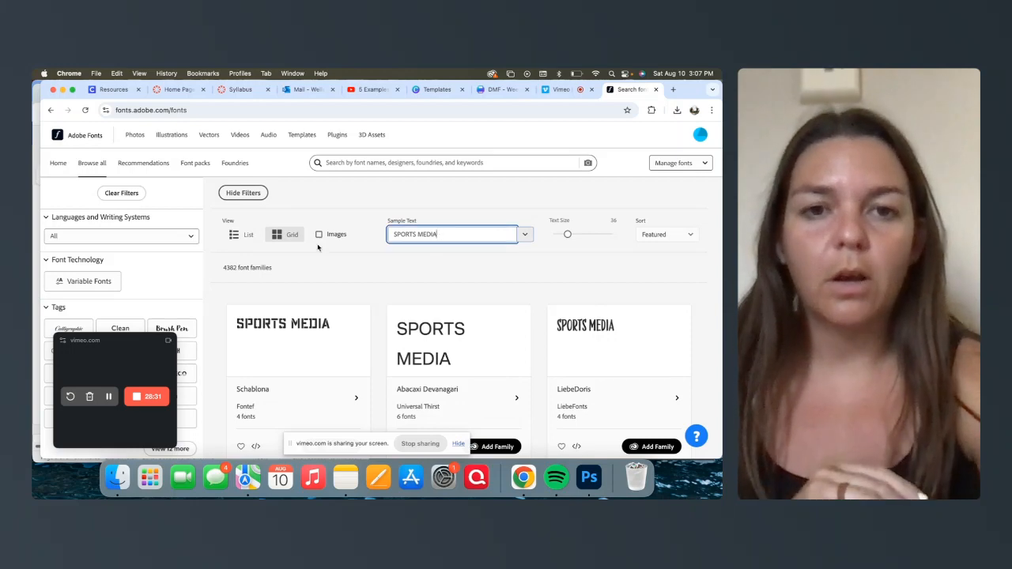
pyautogui.press('BackSpace')
pyautogui.press('BackSpace')
pyautogui.press('BackSpace')
pyautogui.press('BackSpace')
pyautogui.press('BackSpace')
pyautogui.press('BackSpace')
pyautogui.press('BackSpace')
pyautogui.press('BackSpace')
pyautogui.press('BackSpace')
pyautogui.press('BackSpace')
pyautogui.press('BackSpace')
pyautogui.press('BackSpace')
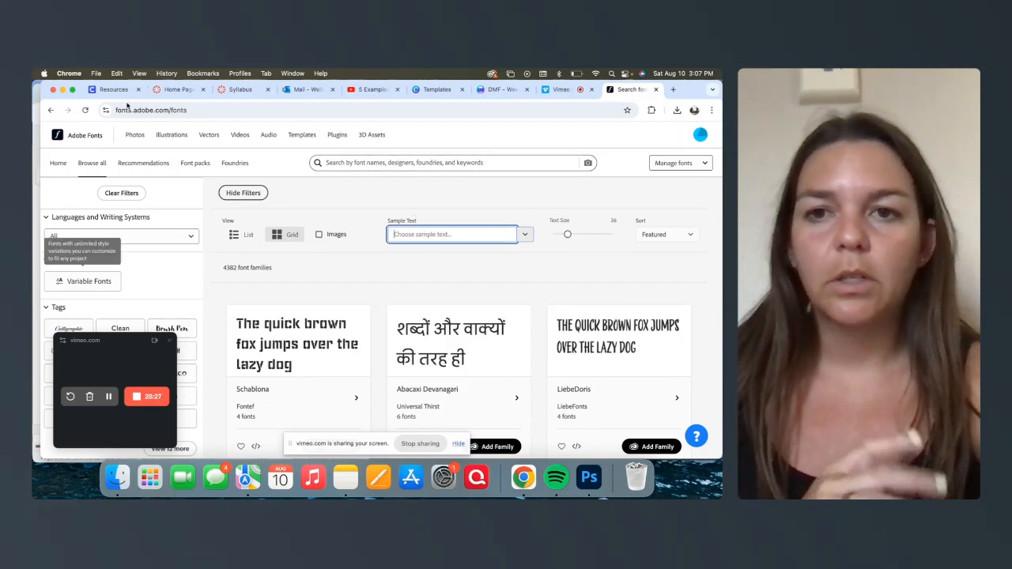
# Look through the first page of the Adobe Fonts font packs, from Posters to Paragraphs down to Heritage Craft
pyautogui.click(86, 139)
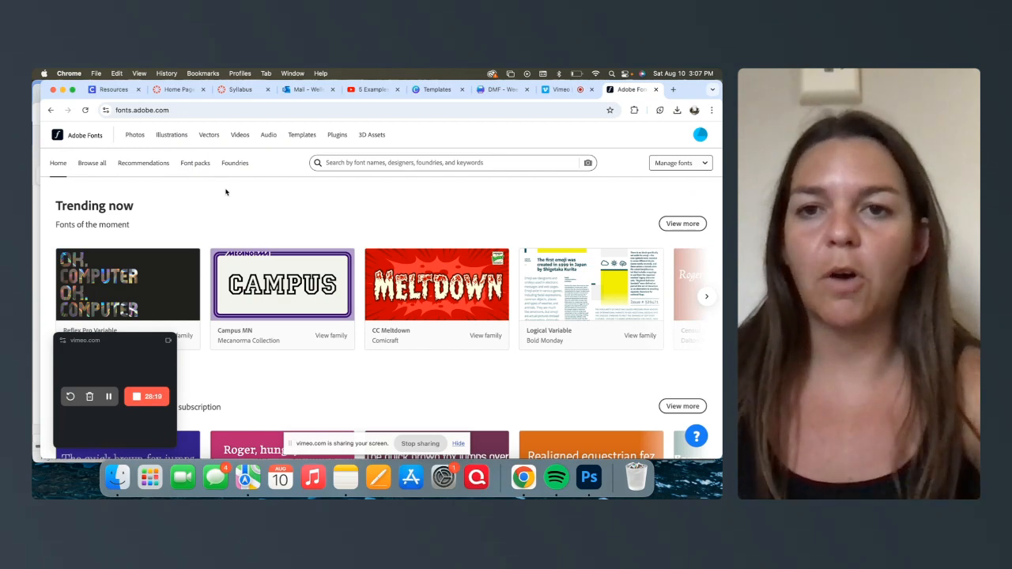
pyautogui.click(198, 170)
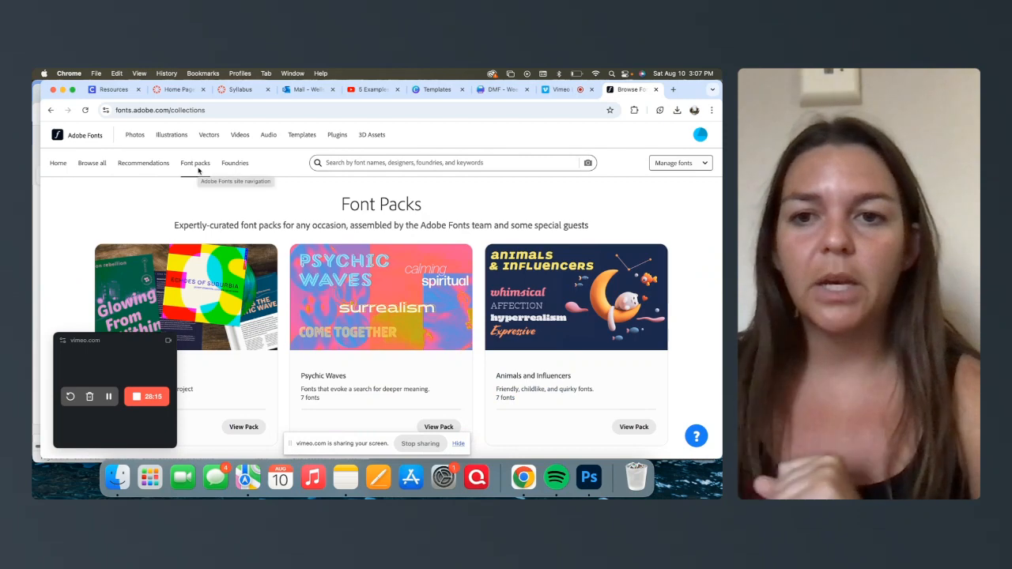
pyautogui.scroll(-3, 443, 309)
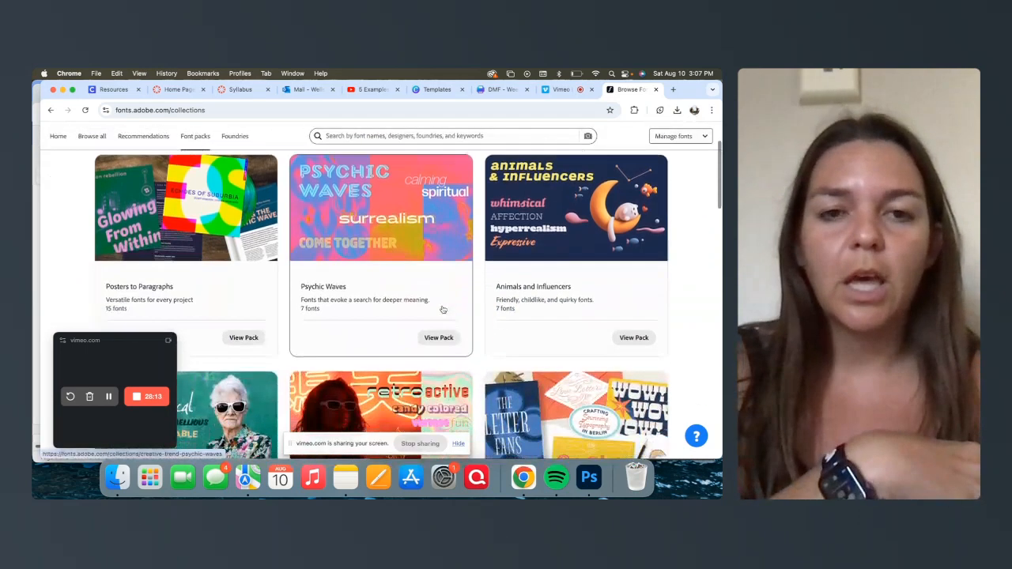
pyautogui.scroll(-3, 443, 309)
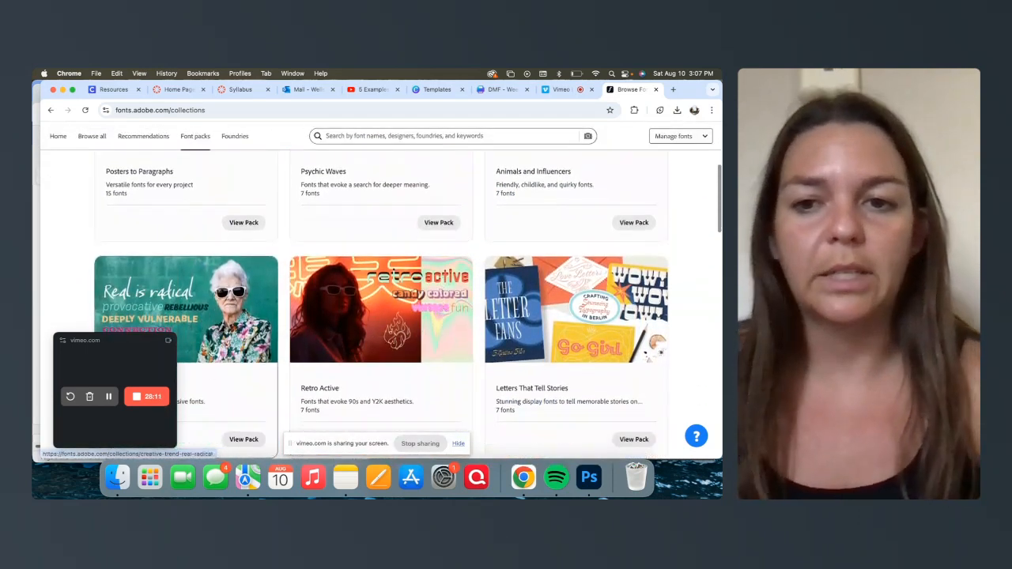
pyautogui.scroll(-5, 283, 265)
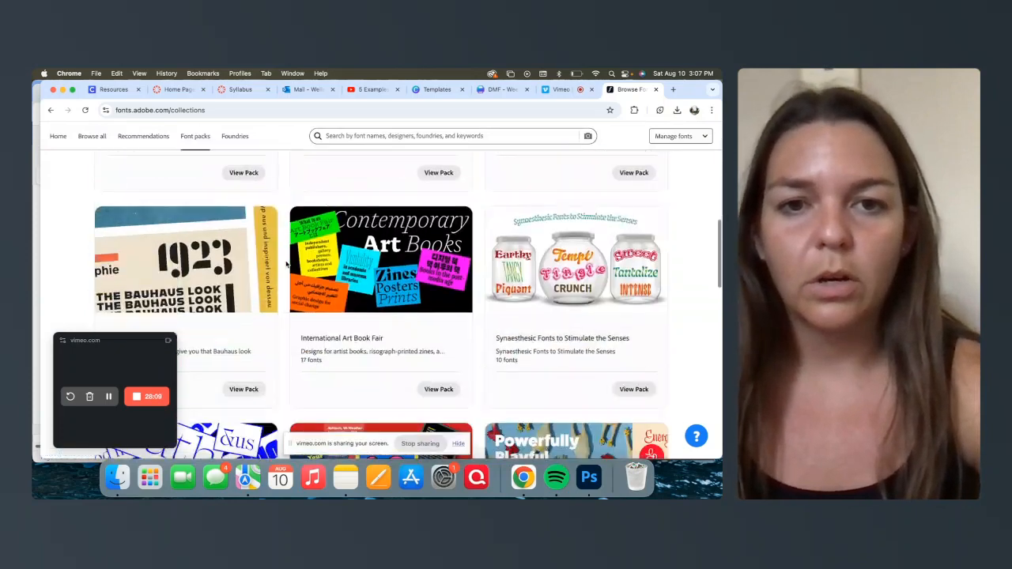
pyautogui.scroll(-1, 286, 265)
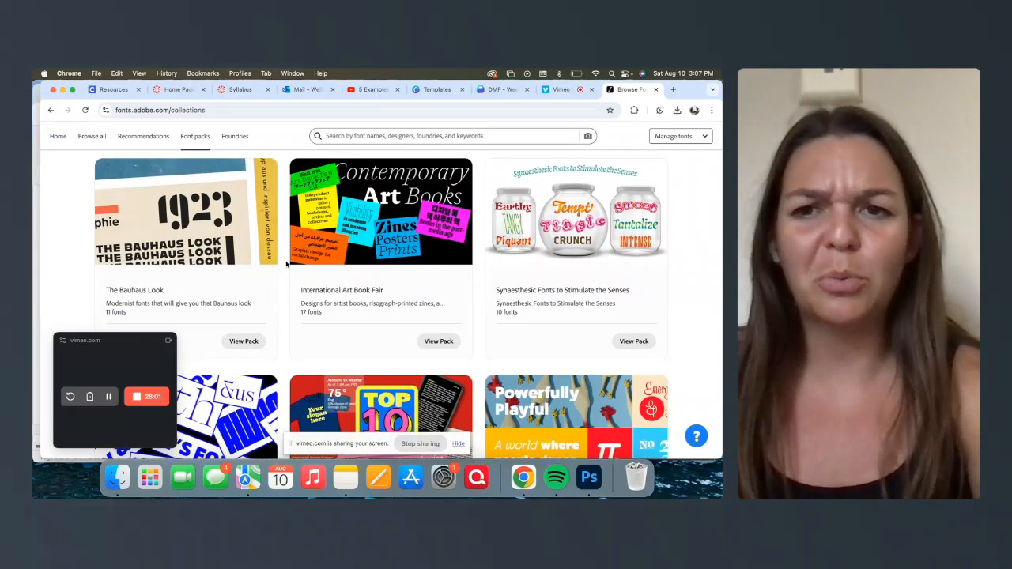
pyautogui.scroll(-1, 333, 275)
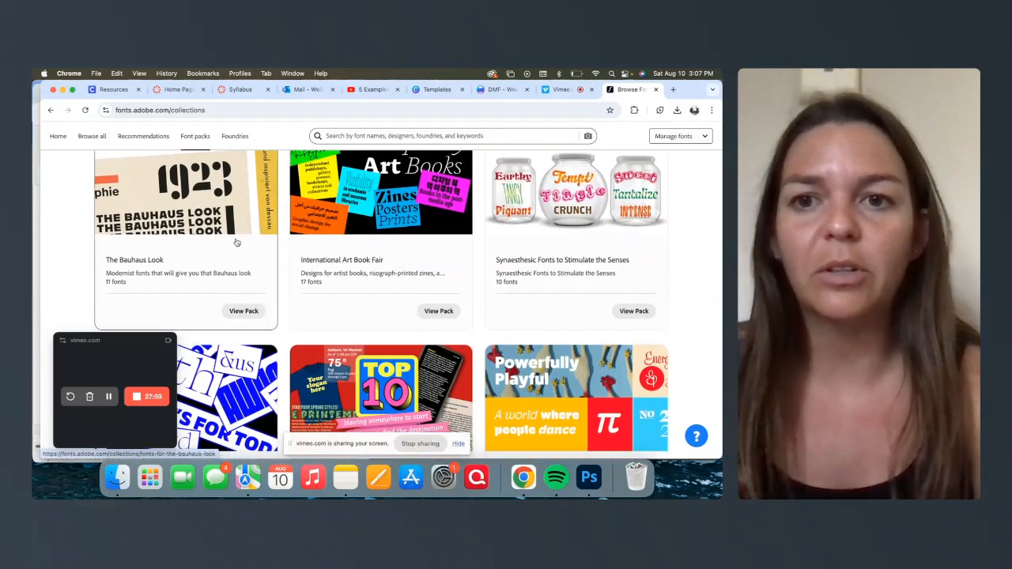
pyautogui.scroll(-5, 236, 242)
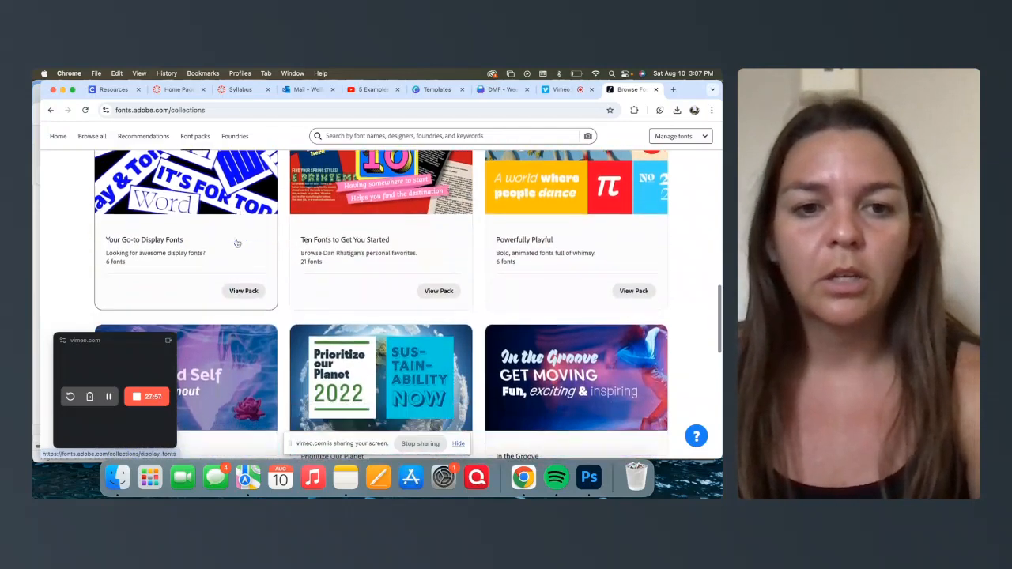
pyautogui.scroll(-3, 236, 243)
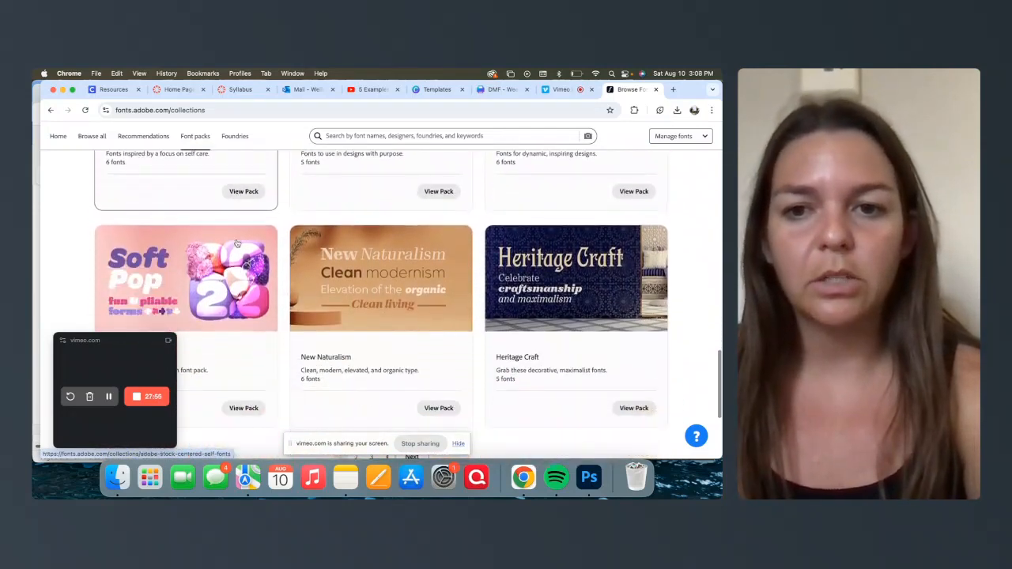
pyautogui.scroll(-2, 237, 243)
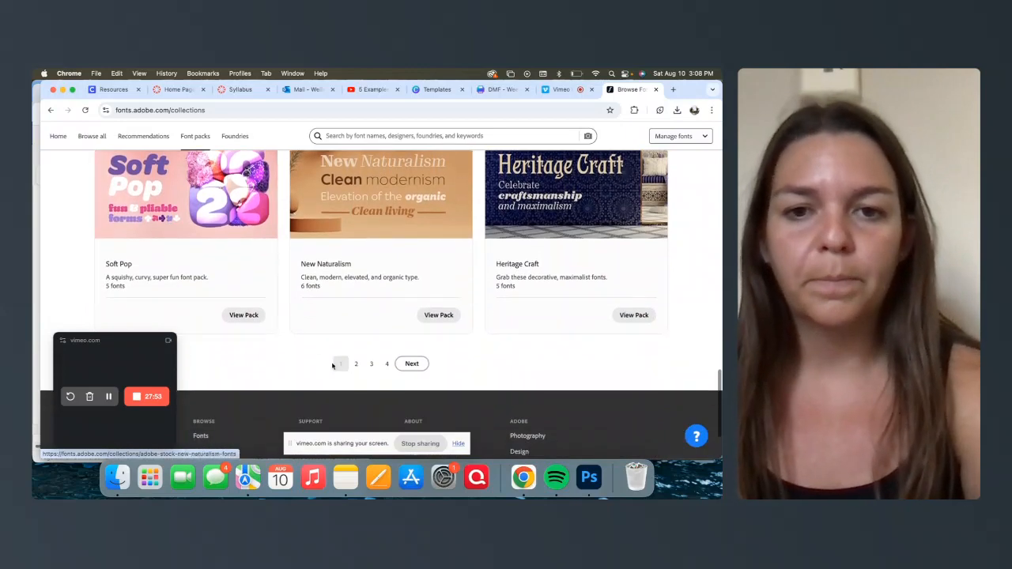
# Go to page 2 of the font packs and open the Logo-Worthy Letters pack
pyautogui.click(356, 364)
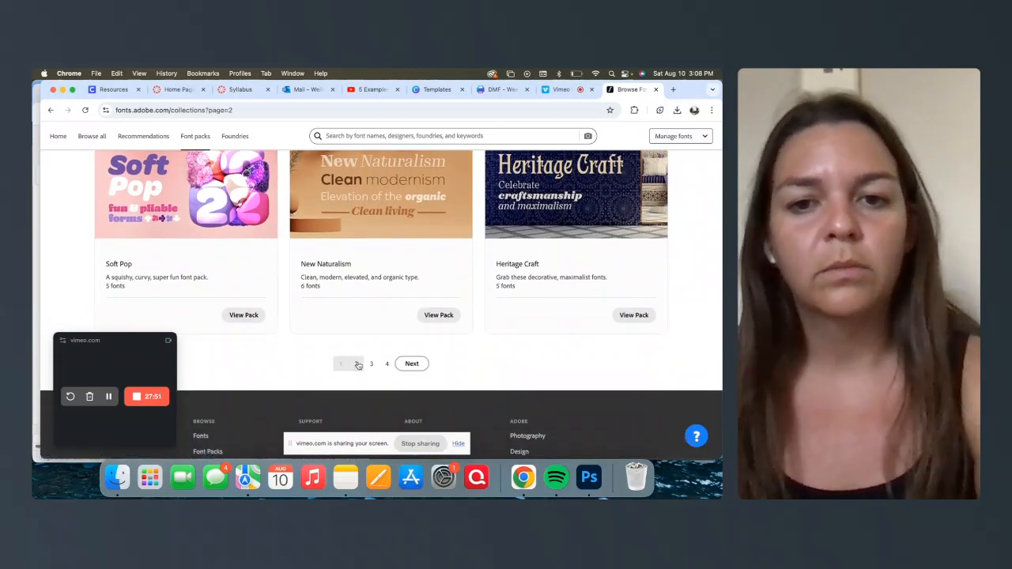
pyautogui.scroll(-5, 585, 263)
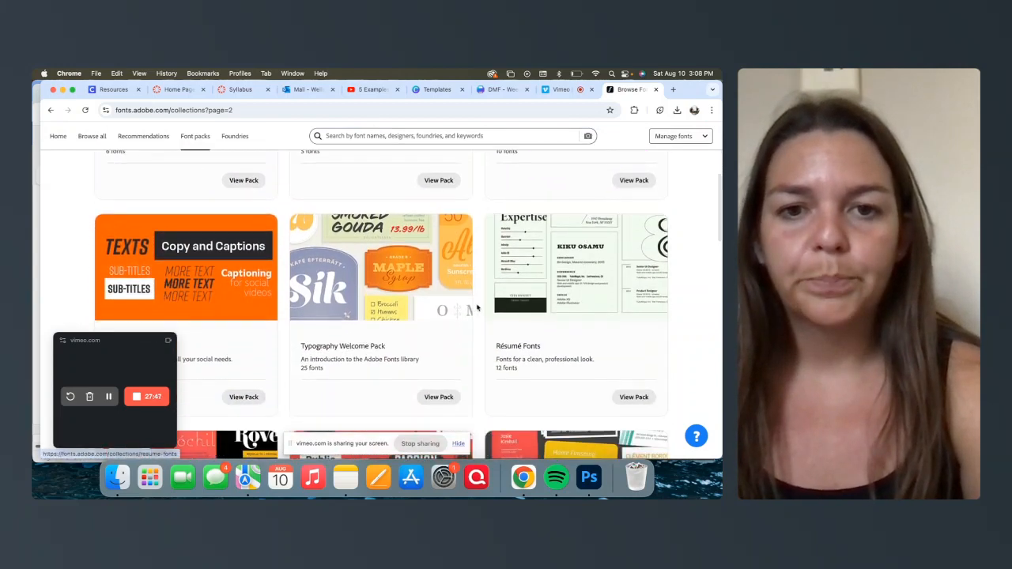
pyautogui.scroll(-4, 383, 342)
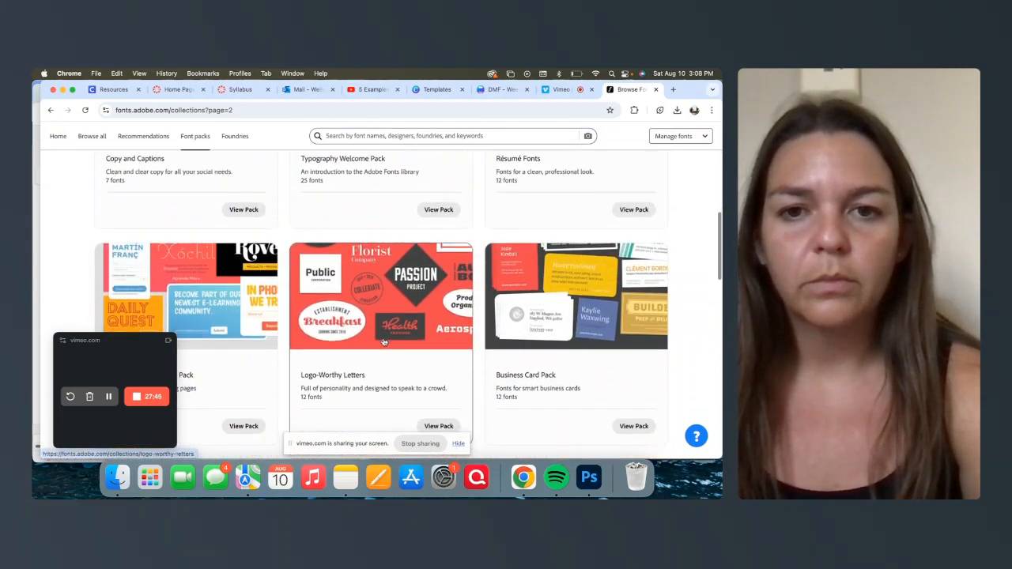
pyautogui.scroll(-1, 383, 342)
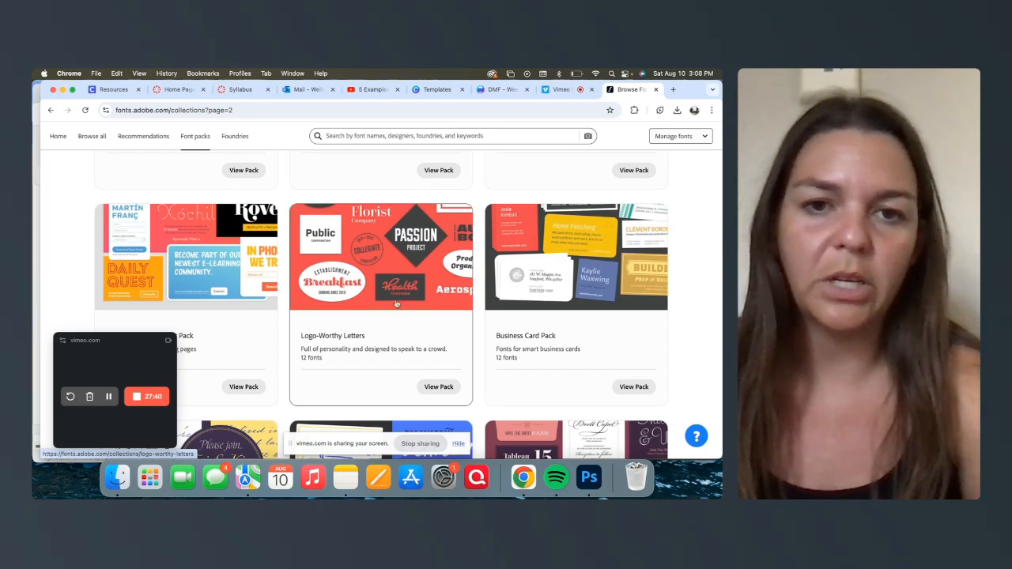
pyautogui.click(441, 386)
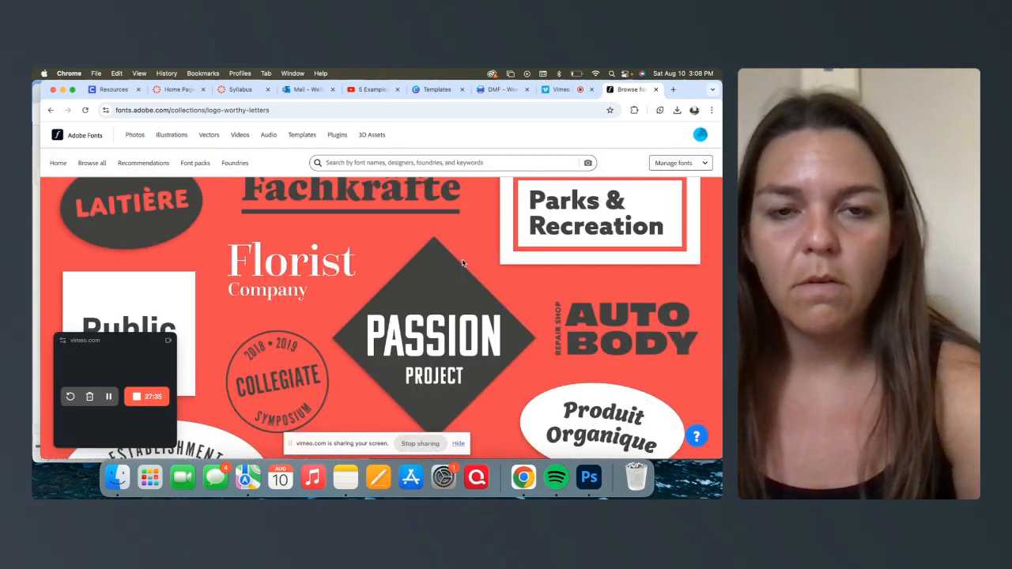
# Add the whole Logo-Worthy Letters font pack to the Adobe apps, dismiss the notice and look through the pack's fonts
pyautogui.scroll(-5, 462, 263)
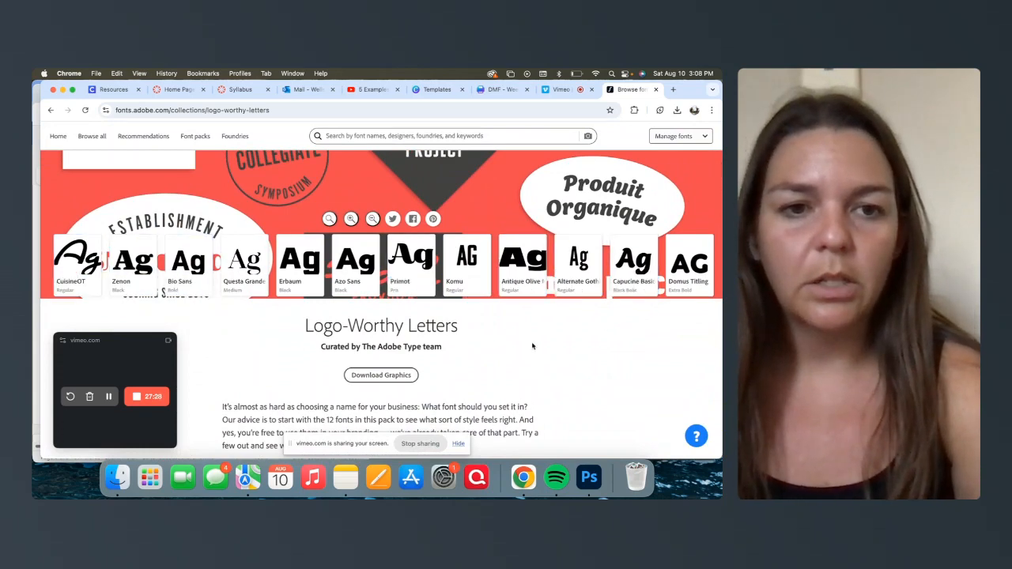
pyautogui.scroll(-3, 534, 347)
pyautogui.scroll(-2, 532, 346)
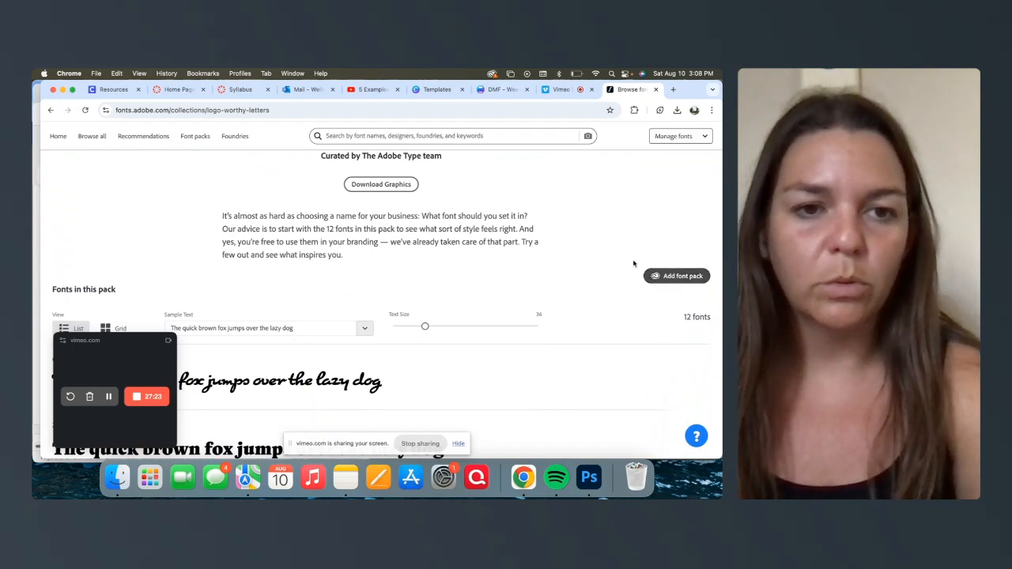
pyautogui.click(677, 277)
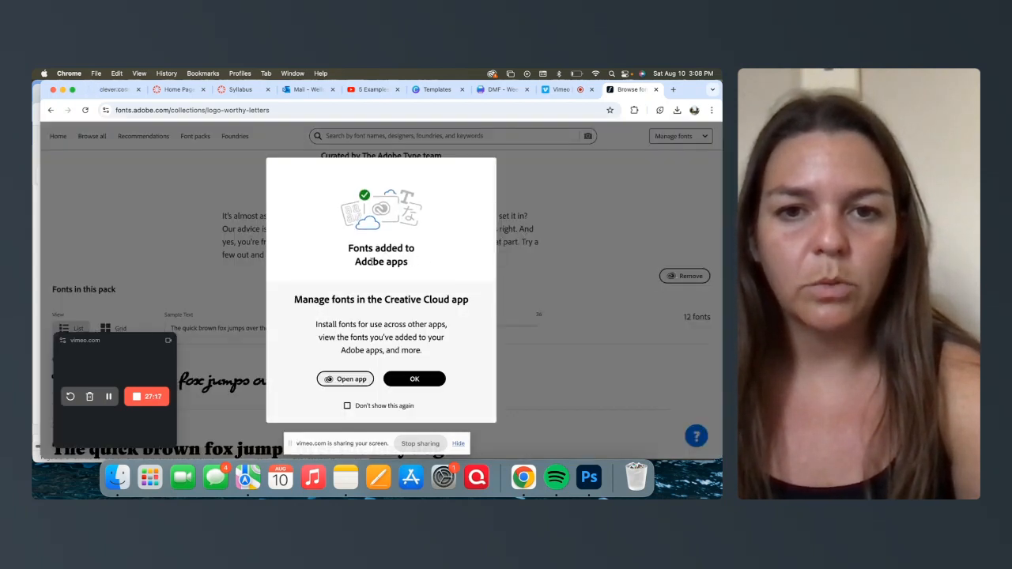
pyautogui.click(425, 382)
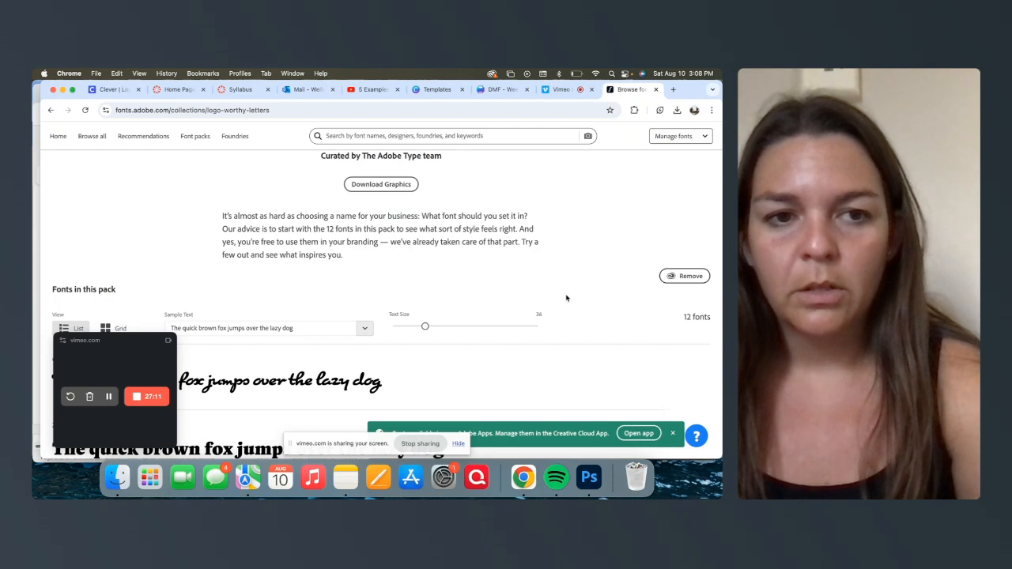
pyautogui.scroll(-2, 566, 298)
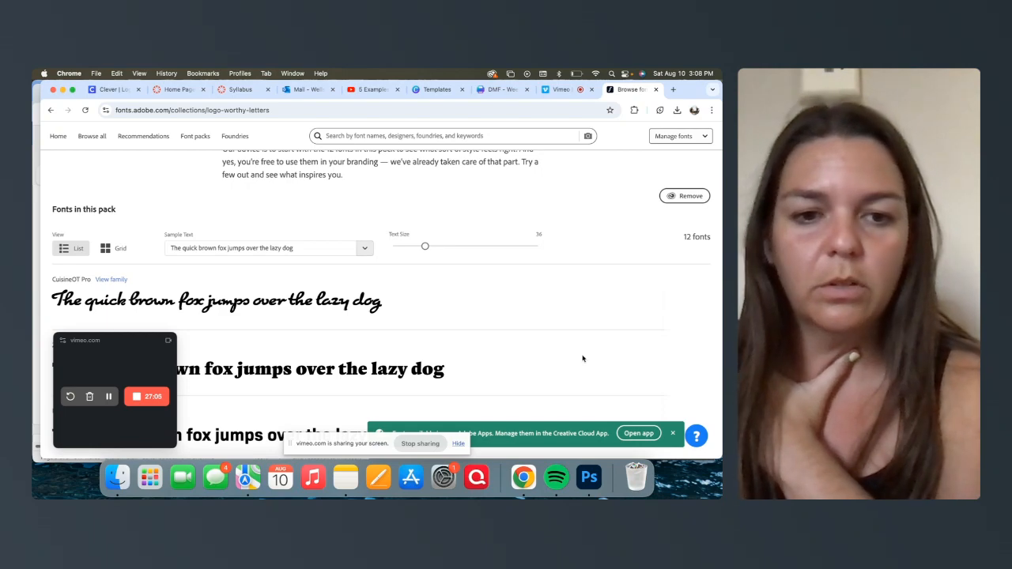
pyautogui.scroll(-8, 442, 321)
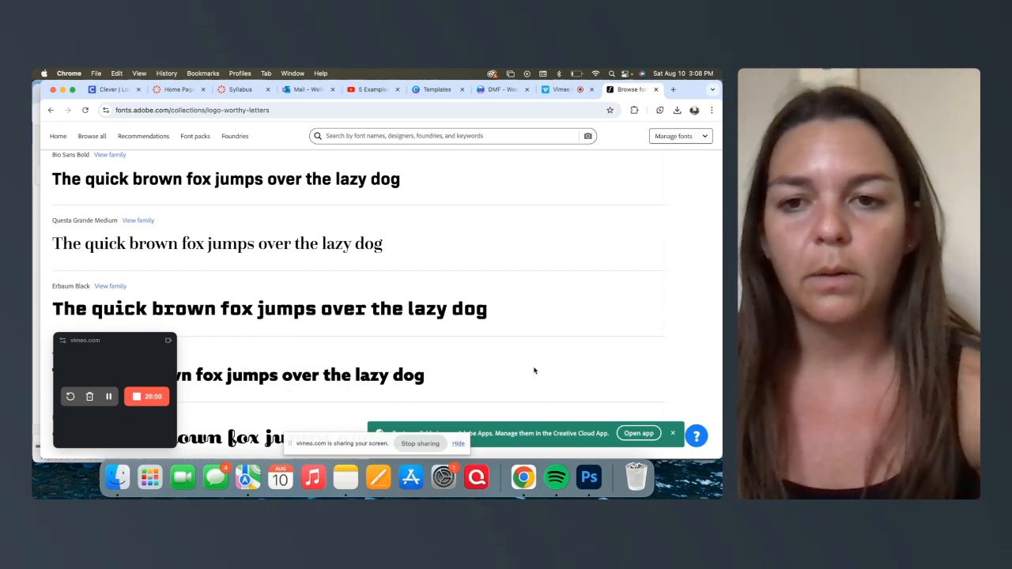
pyautogui.scroll(15, 564, 273)
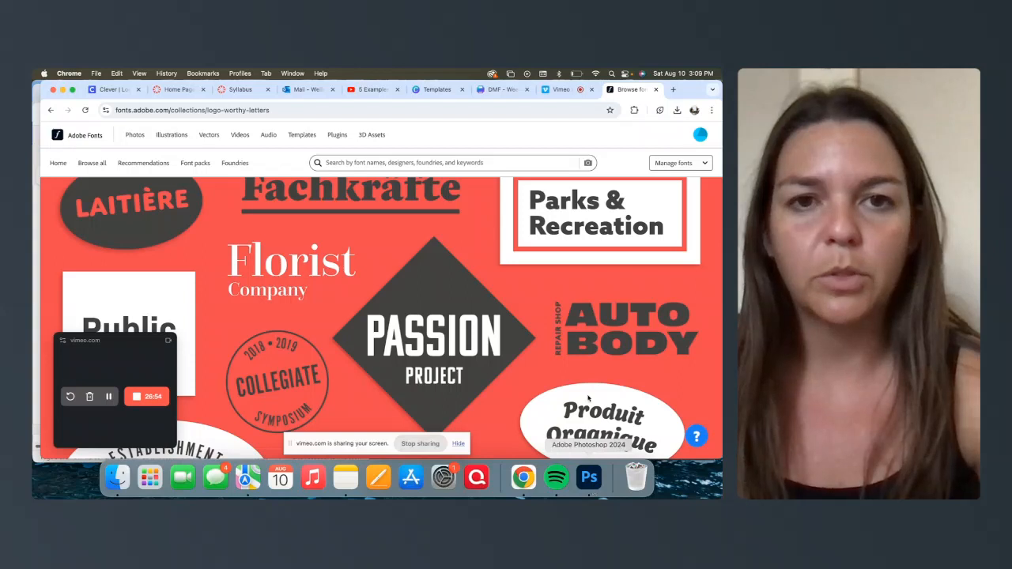
# Switch to Photoshop, select the bookworm image layer on the canvas and hide the screen-sharing notice covering the window
pyautogui.click(586, 481)
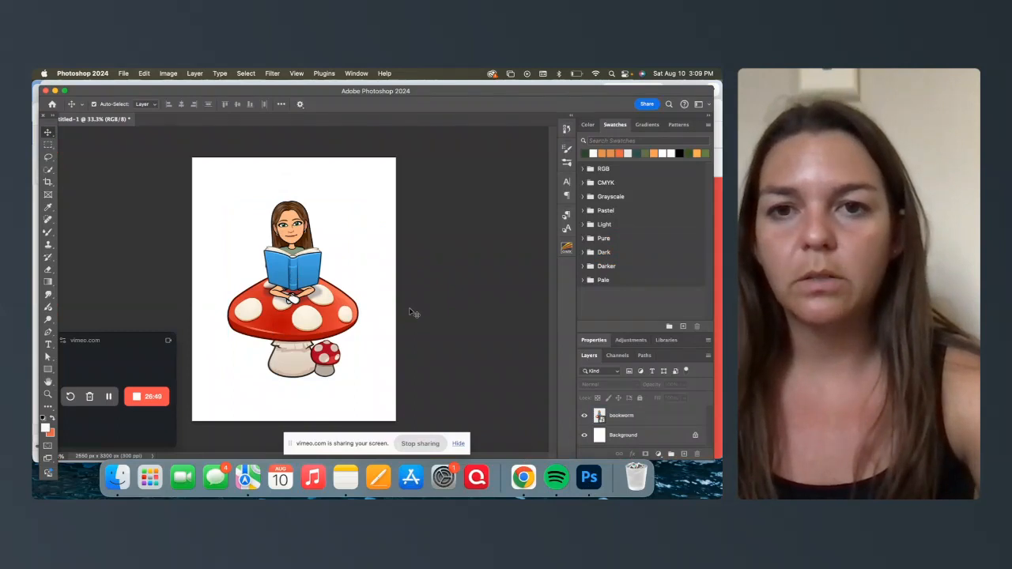
pyautogui.click(320, 301)
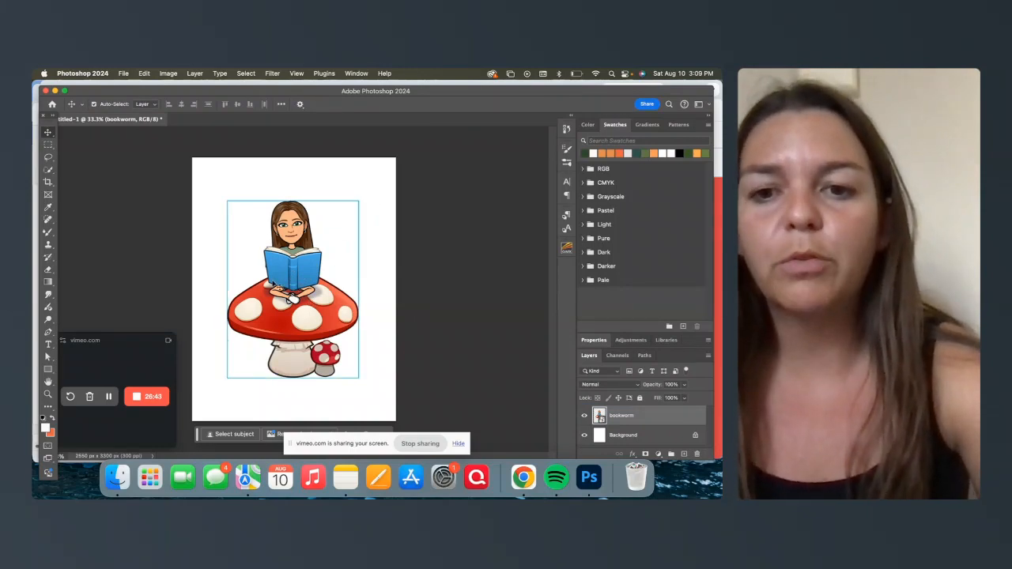
pyautogui.click(458, 443)
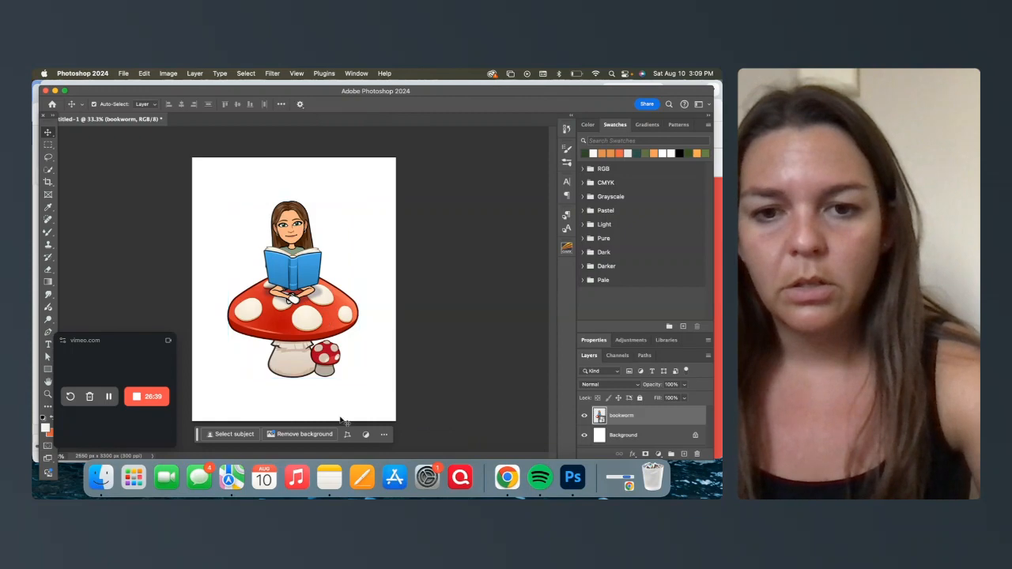
# Scale the bookworm image down proportionally to less than half its size and centre it at the bottom of the page
pyautogui.hotkey('ctrl', 't')
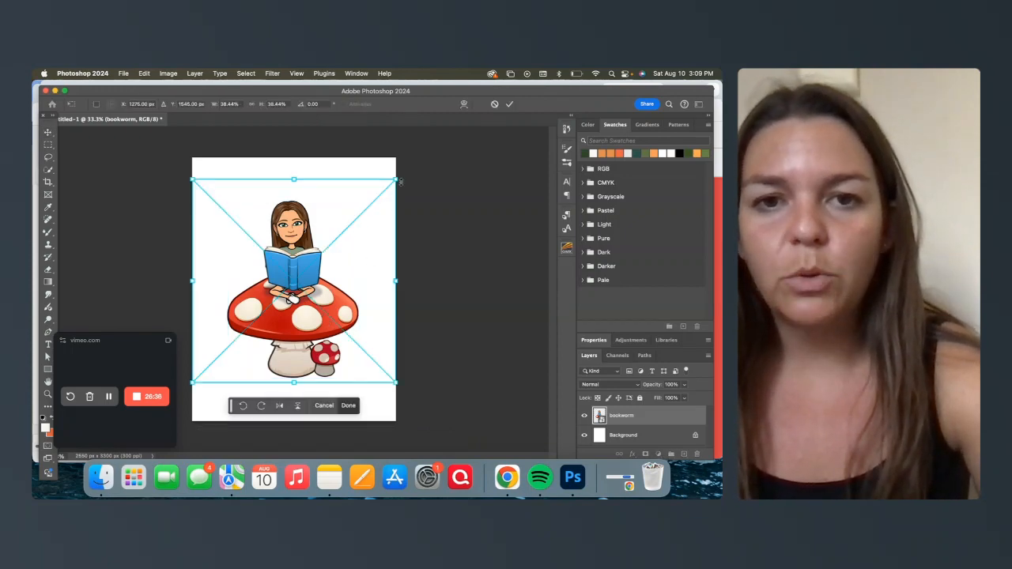
pyautogui.moveTo(396, 179); pyautogui.dragTo(276, 290)
pyautogui.moveTo(254, 350); pyautogui.dragTo(306, 382)
pyautogui.click(509, 104)
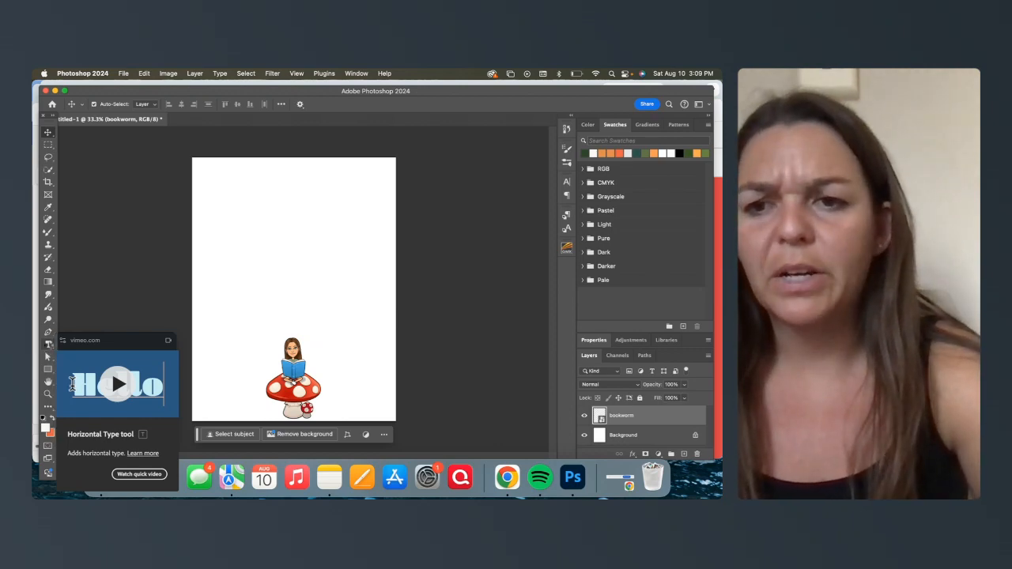
# Add a horizontal text layer near the upper edge of the page and enter the teacher's title and surname
pyautogui.click(48, 345)
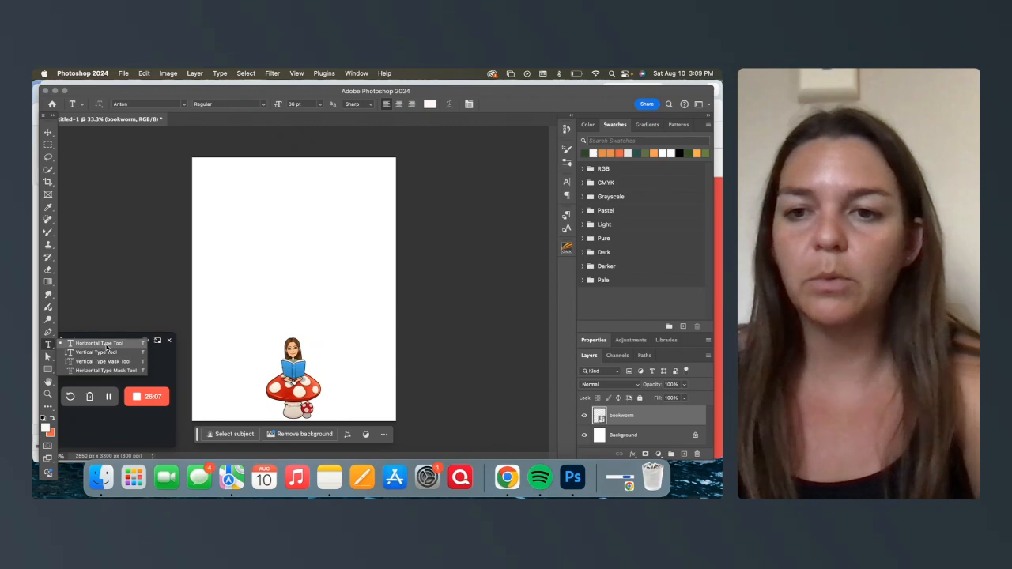
pyautogui.click(107, 345)
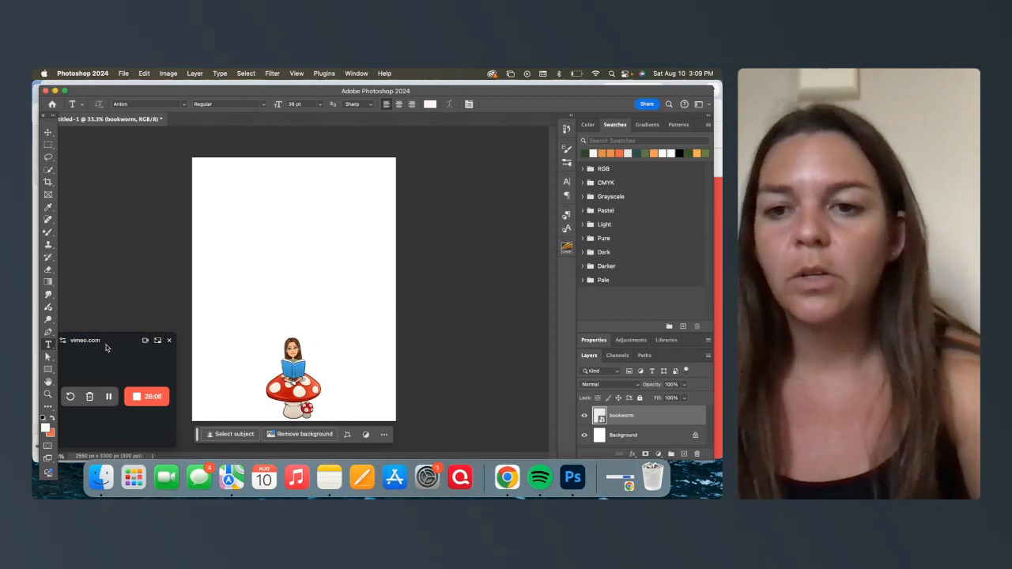
pyautogui.click(223, 180)
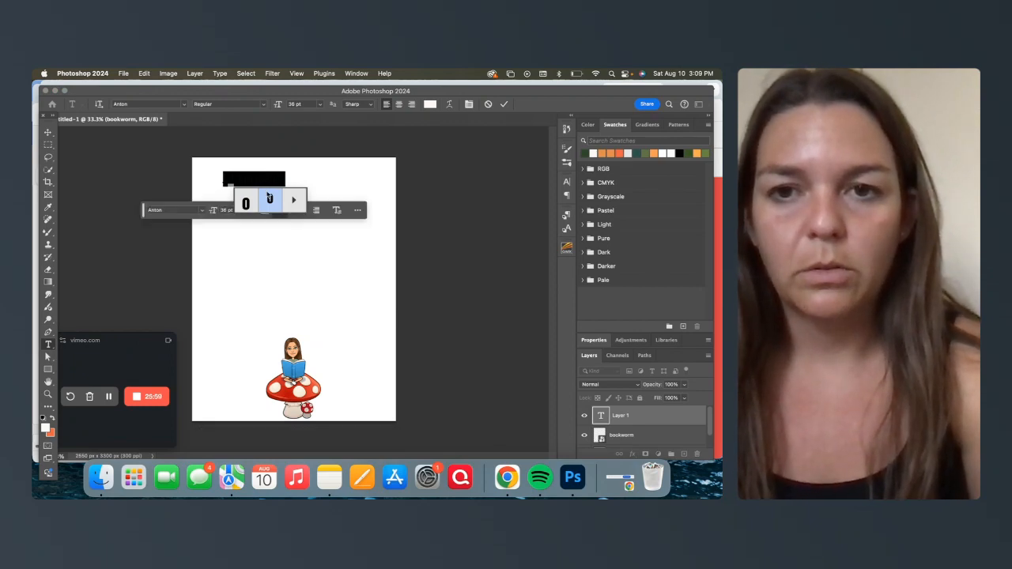
pyautogui.press('BackSpace')
pyautogui.moveTo(285, 178); pyautogui.dragTo(196, 185)
pyautogui.write('Bo')
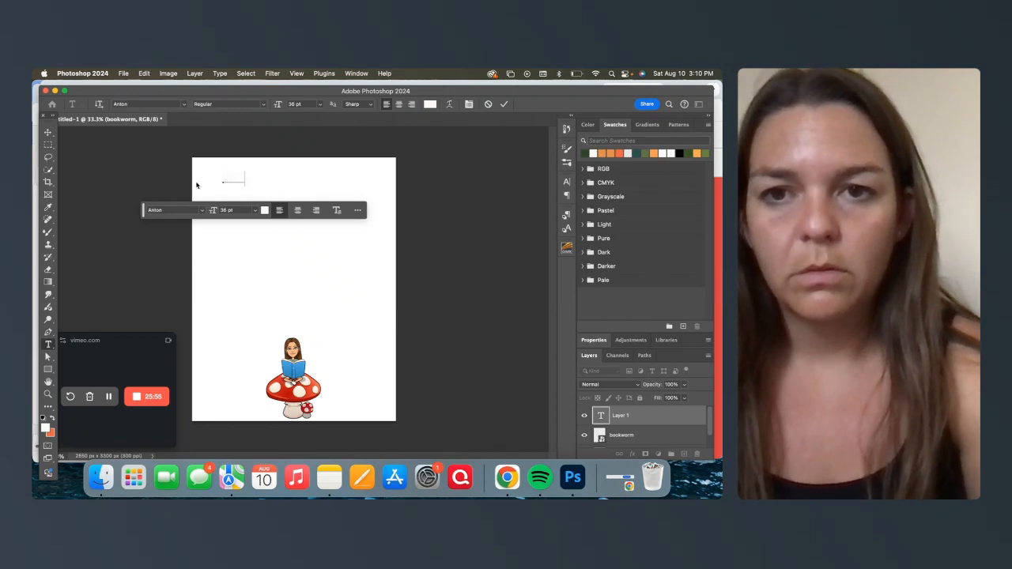
pyautogui.press('BackSpace')
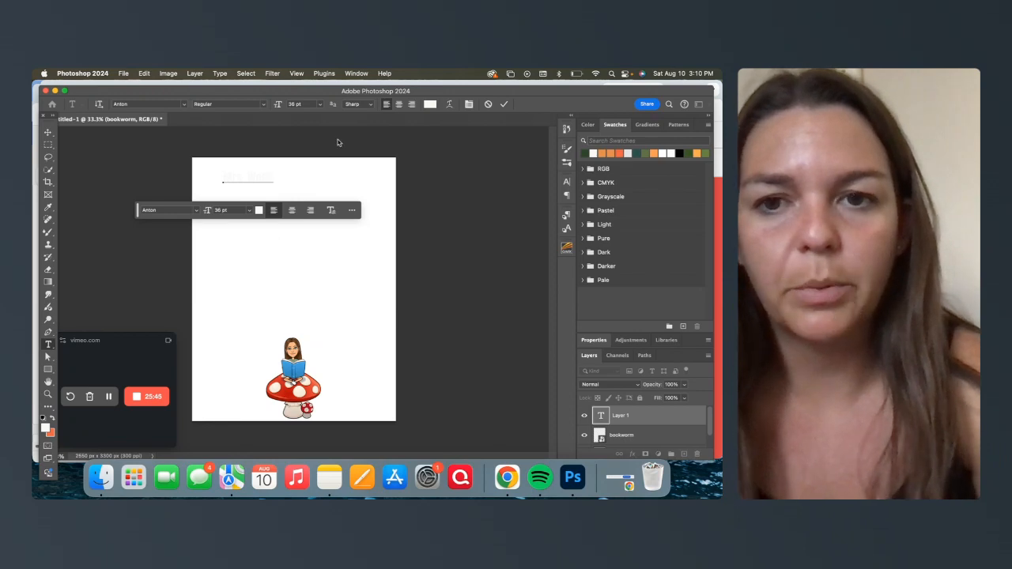
# Try to recolour the teacher's name text to a light blue
pyautogui.click(259, 210)
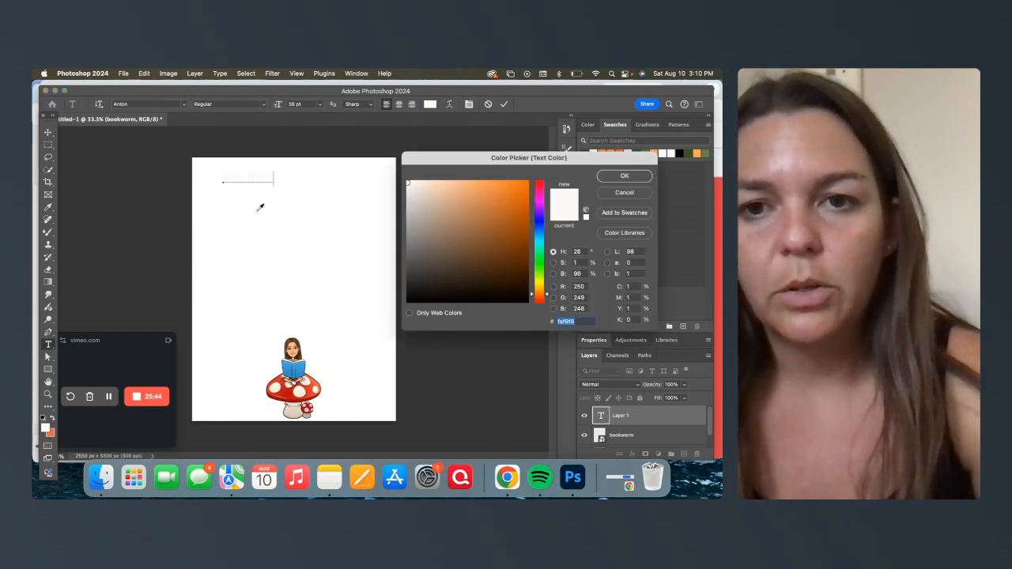
pyautogui.click(540, 226)
pyautogui.moveTo(490, 219); pyautogui.dragTo(471, 183)
pyautogui.click(607, 176)
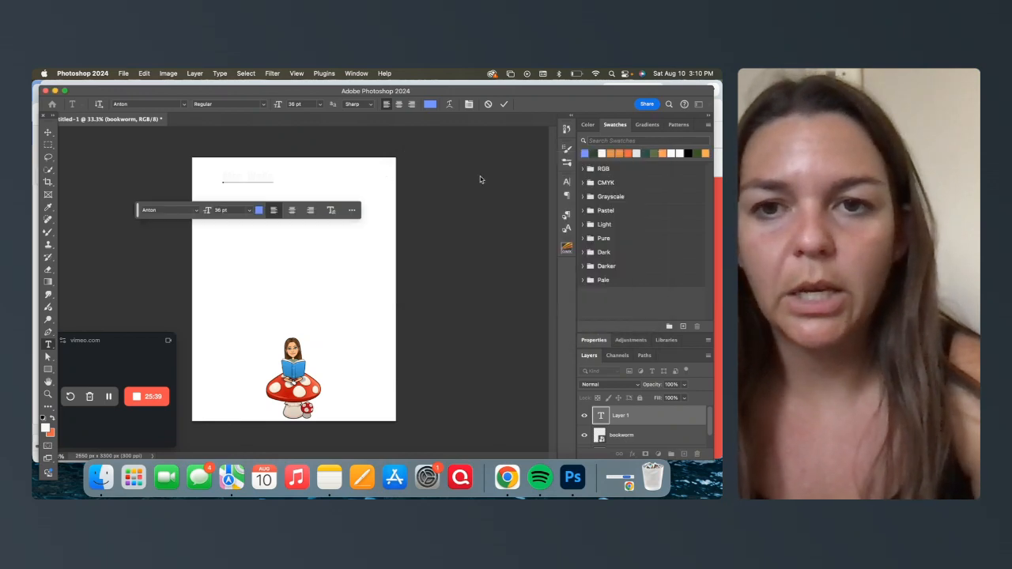
# Select the whole name text, set its colour to light purple #b4a8fc and finish editing the text
pyautogui.moveTo(273, 176); pyautogui.dragTo(222, 177)
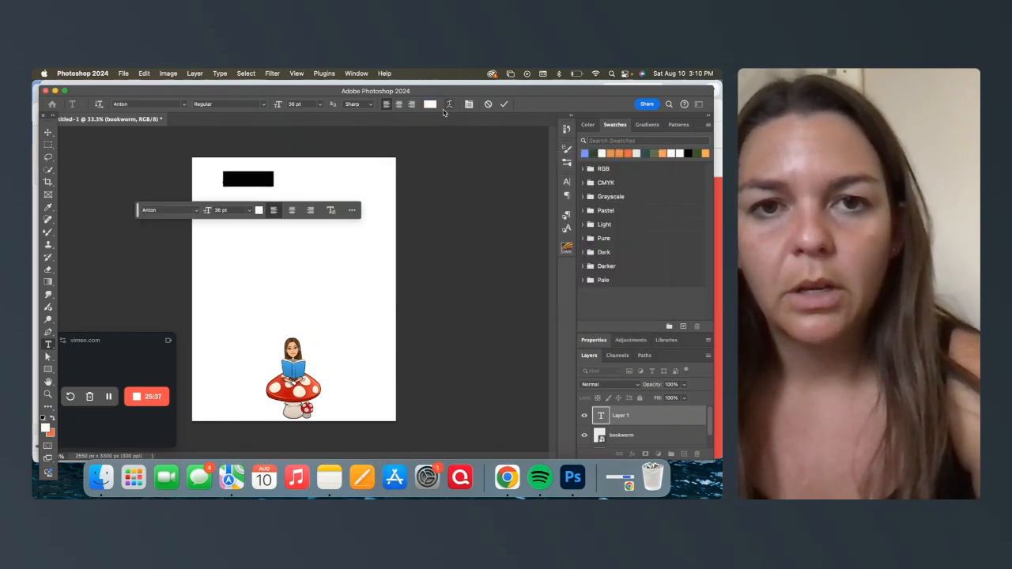
pyautogui.click(258, 211)
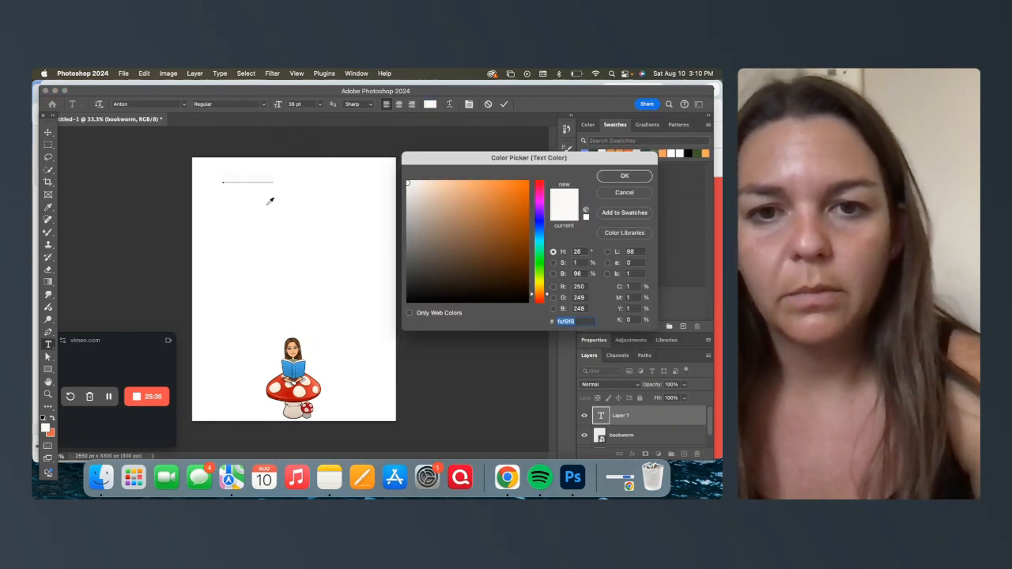
pyautogui.click(539, 217)
pyautogui.click(446, 184)
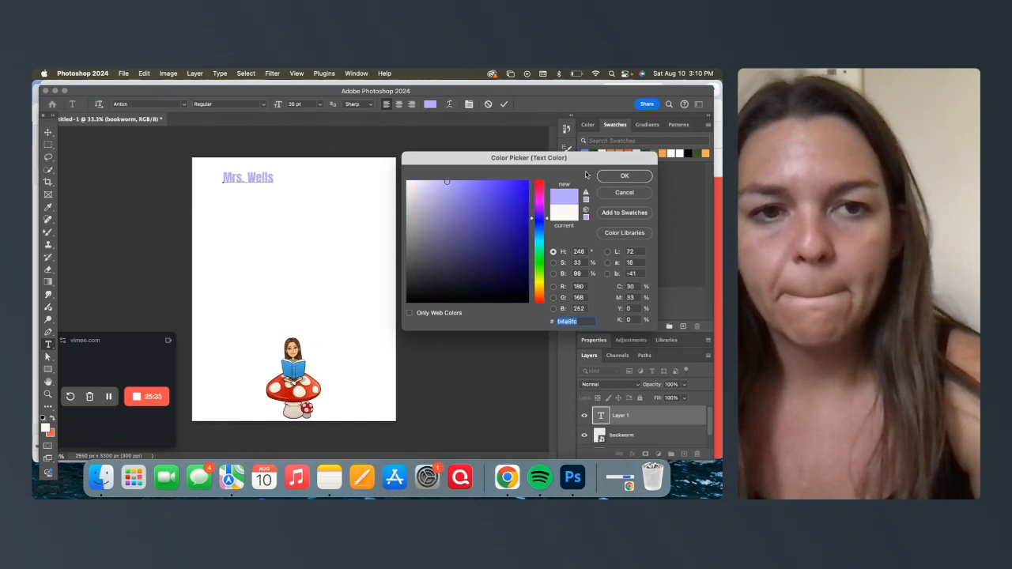
pyautogui.click(644, 176)
pyautogui.click(48, 132)
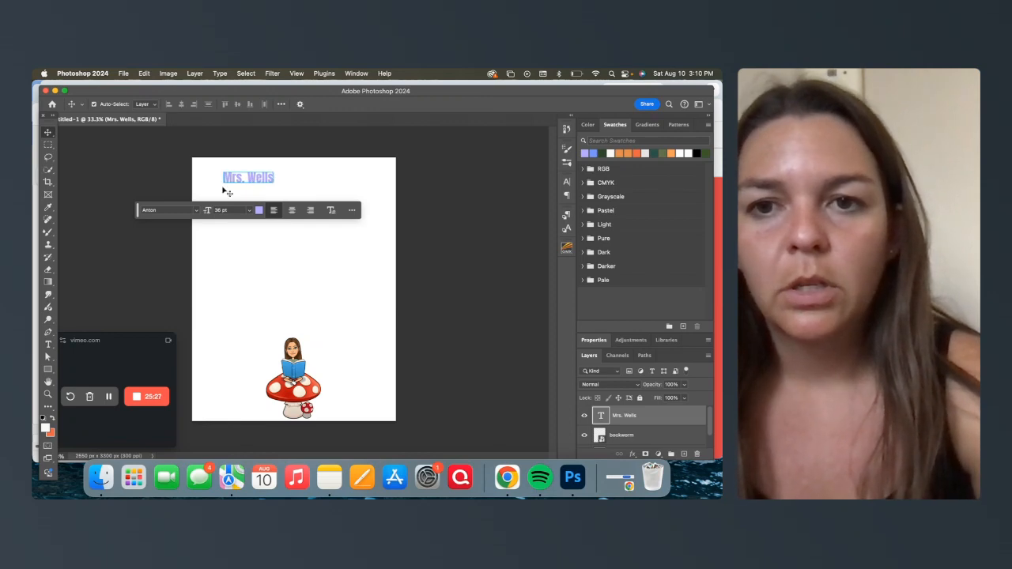
# Show the character settings and set the name text's font to Acumin Variable Concept
pyautogui.click(357, 73)
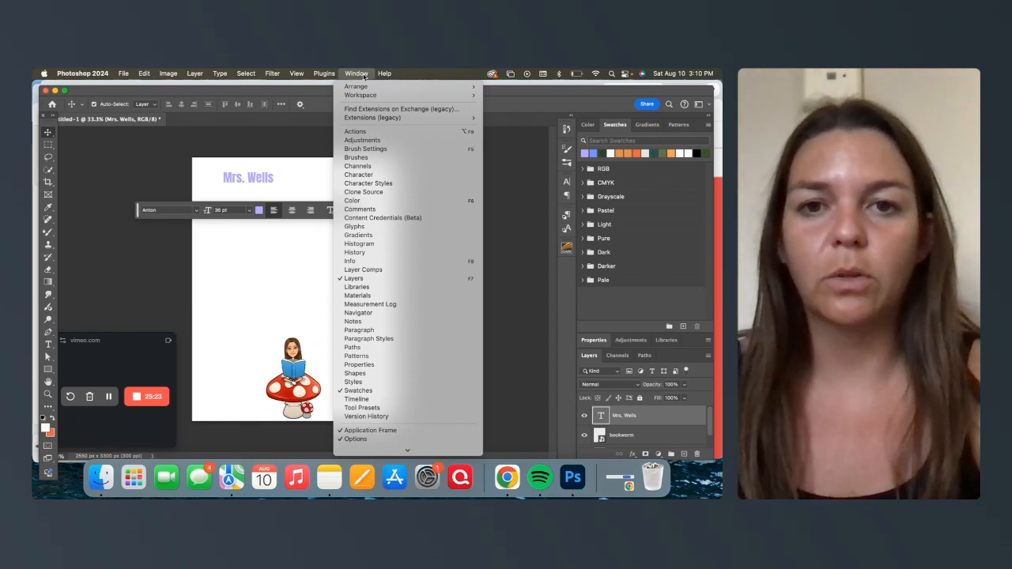
pyautogui.click(369, 176)
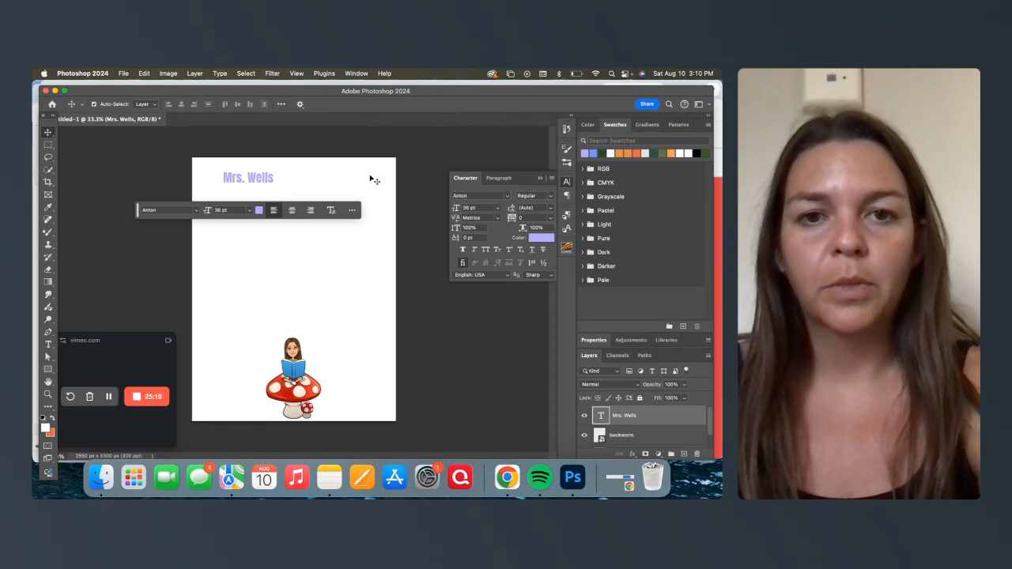
pyautogui.click(508, 198)
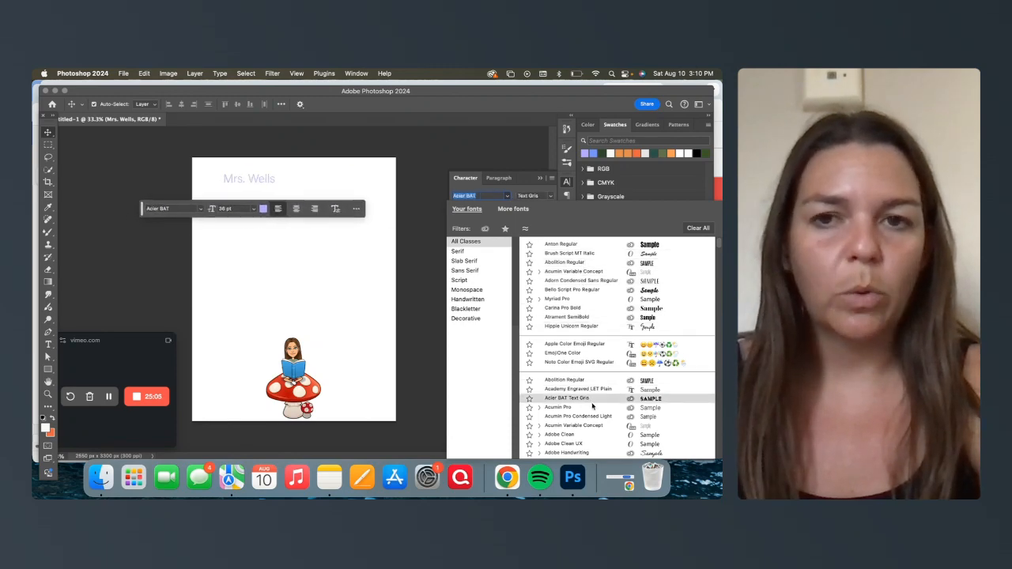
pyautogui.scroll(-3, 593, 411)
pyautogui.scroll(3, 593, 415)
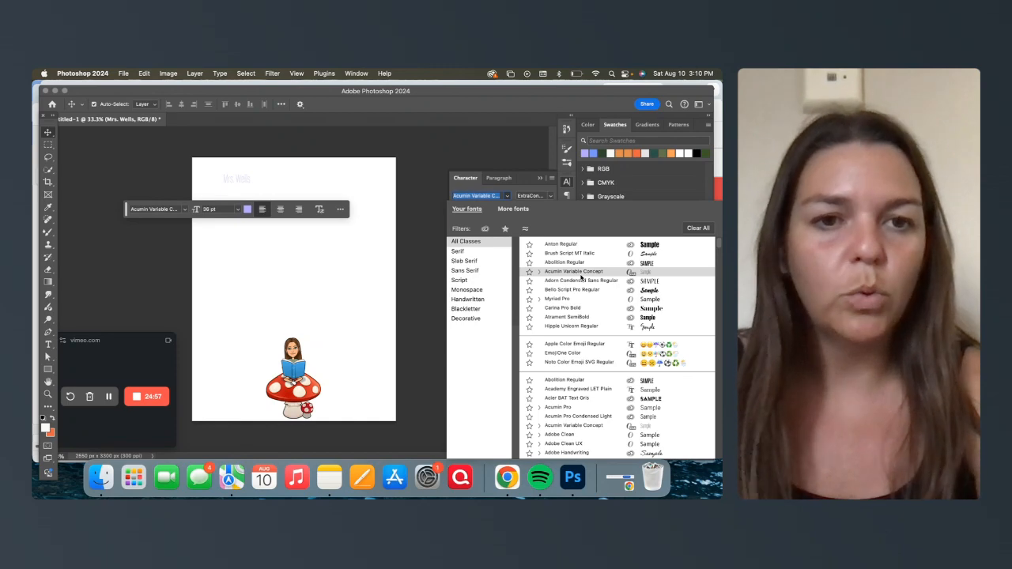
pyautogui.click(581, 274)
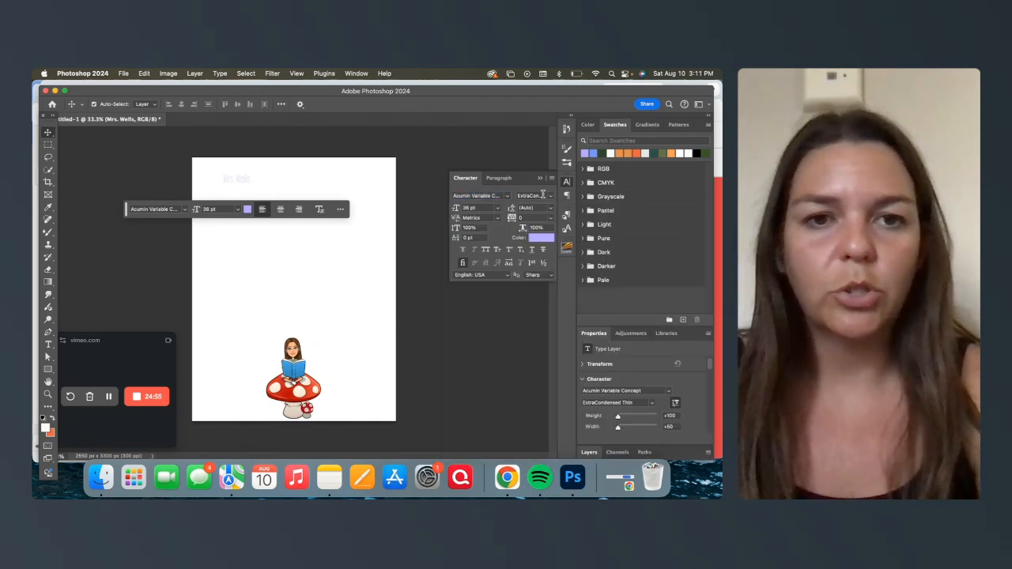
# Look through the font's styles and set the name text to Bold
pyautogui.click(551, 196)
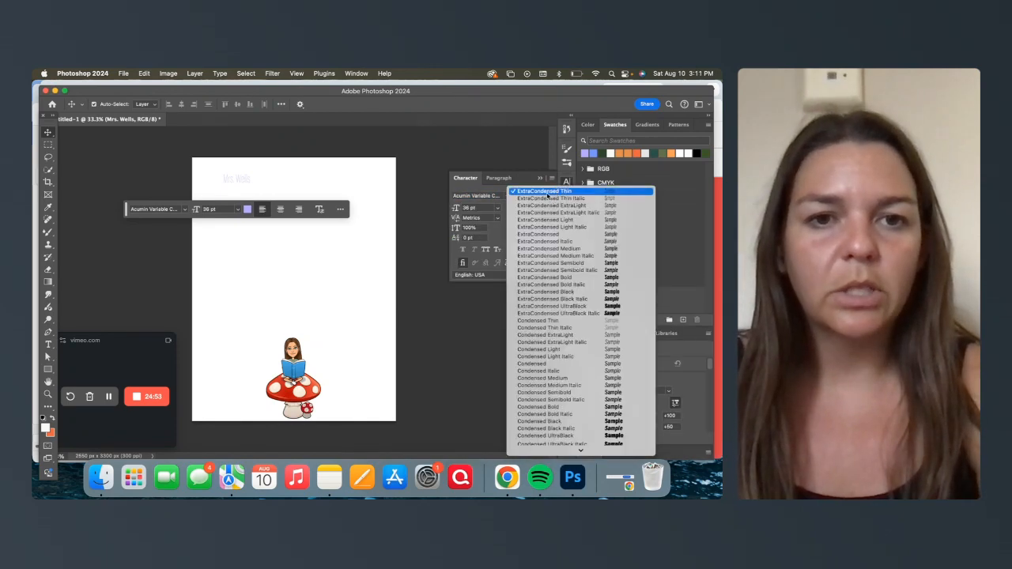
pyautogui.click(504, 208)
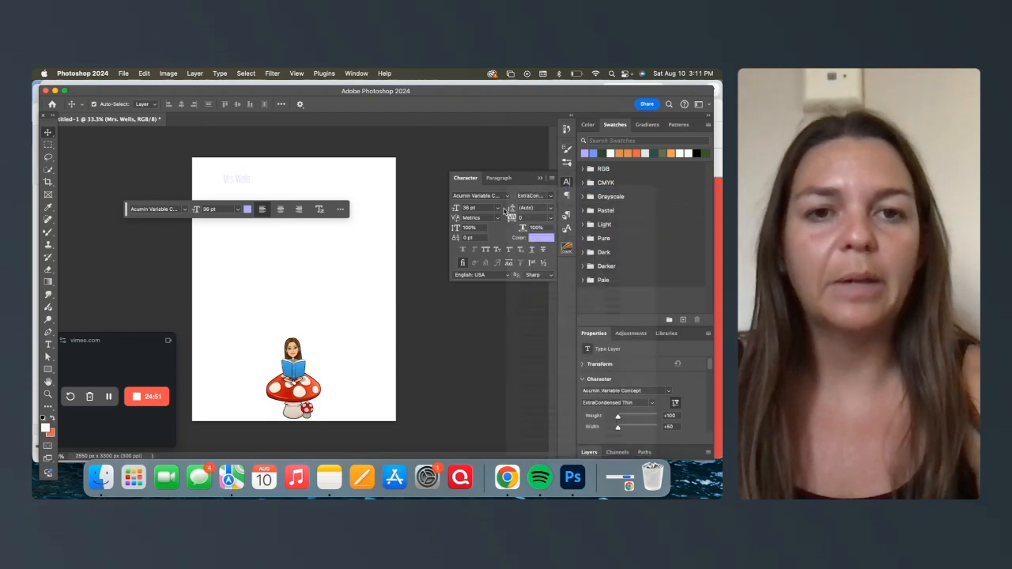
pyautogui.click(549, 197)
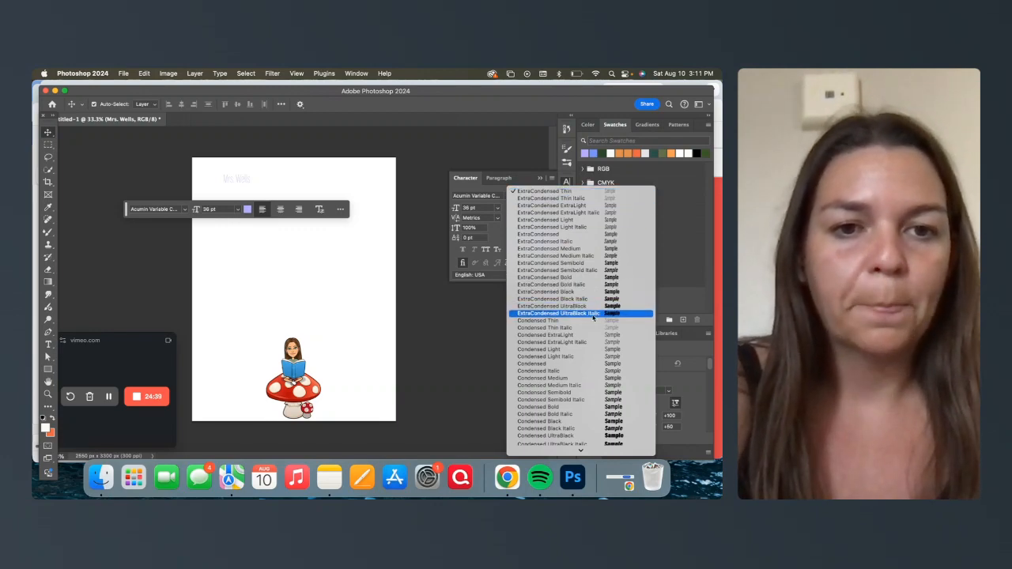
pyautogui.scroll(-10, 578, 324)
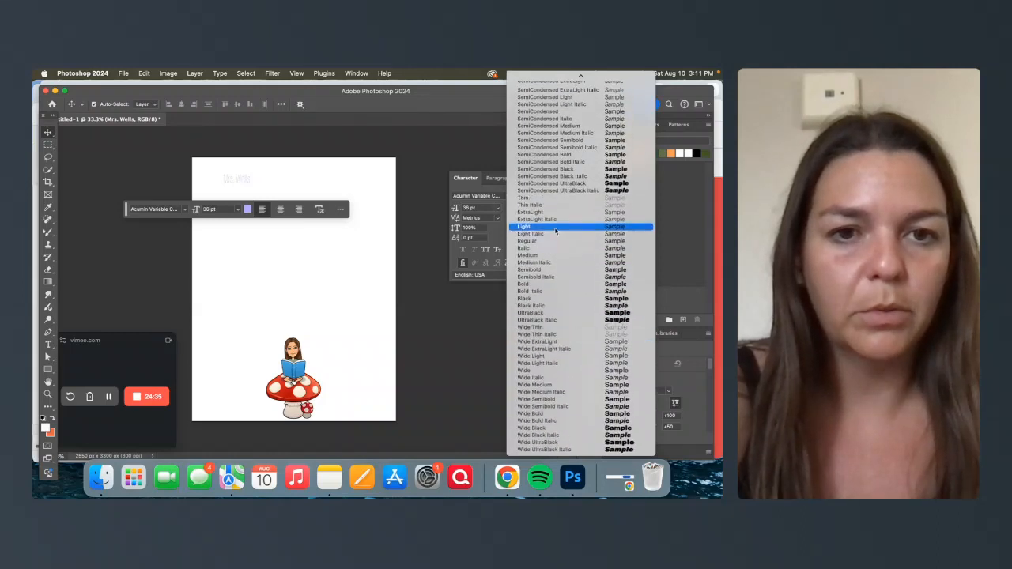
pyautogui.click(530, 285)
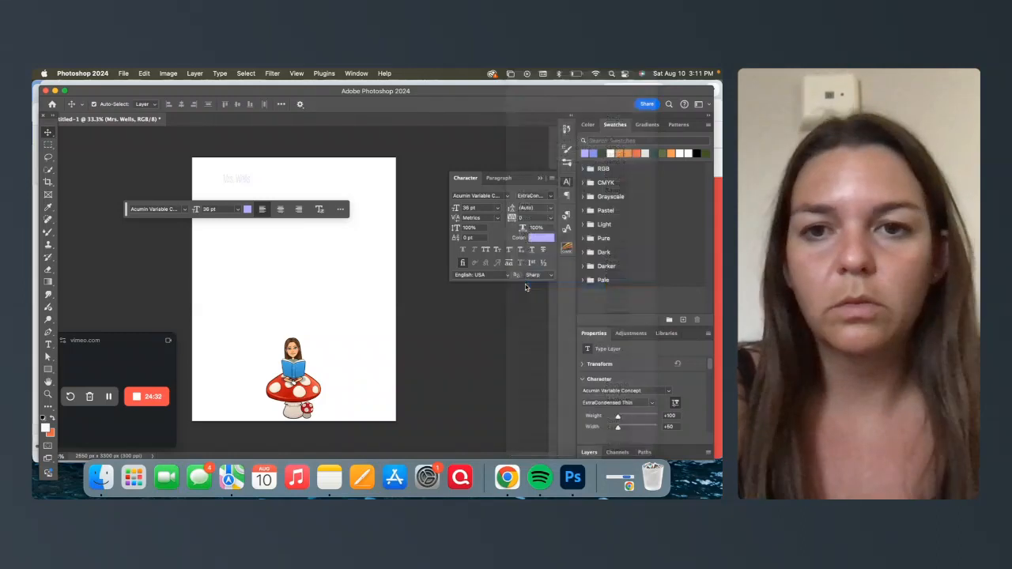
# Try the name text at 6 pt and 300 pt, and settle on a font size of 48 pt
pyautogui.click(497, 208)
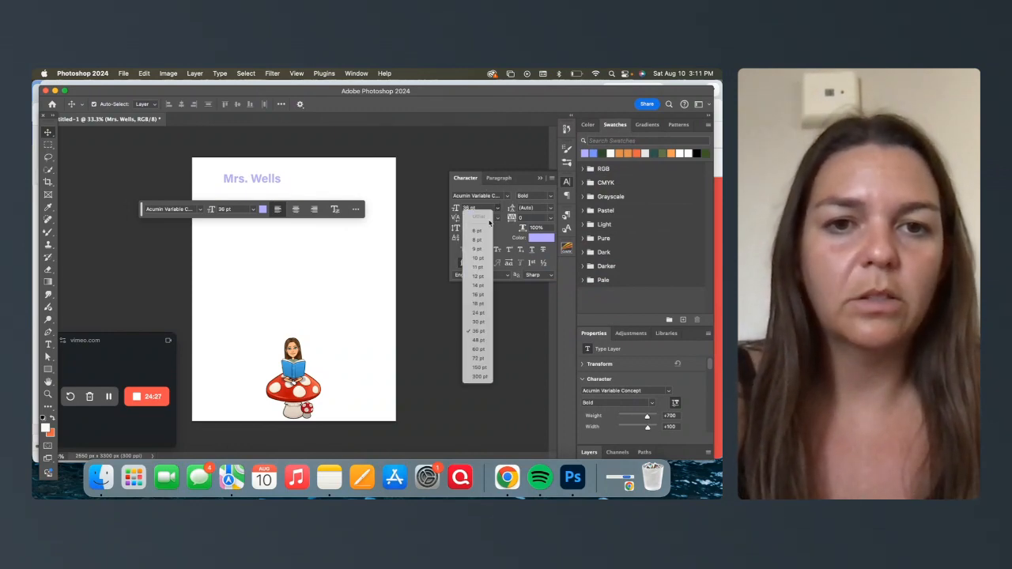
pyautogui.click(483, 230)
pyautogui.click(499, 208)
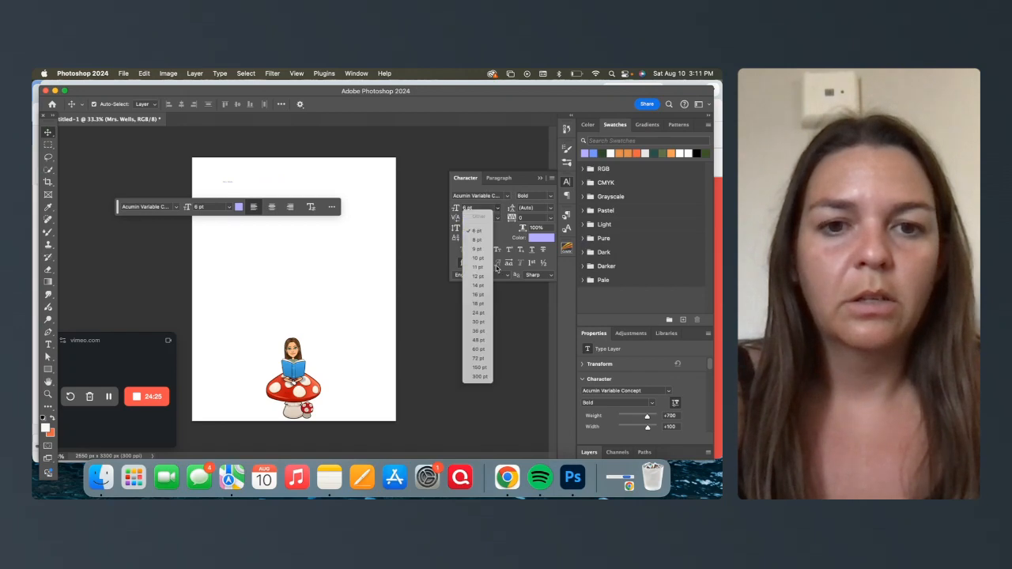
pyautogui.click(484, 377)
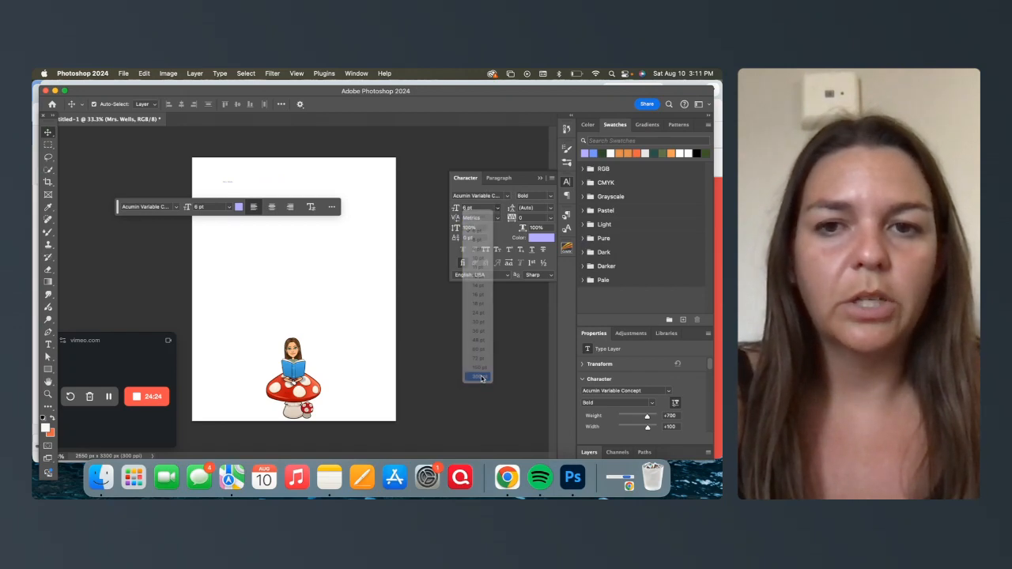
pyautogui.click(499, 208)
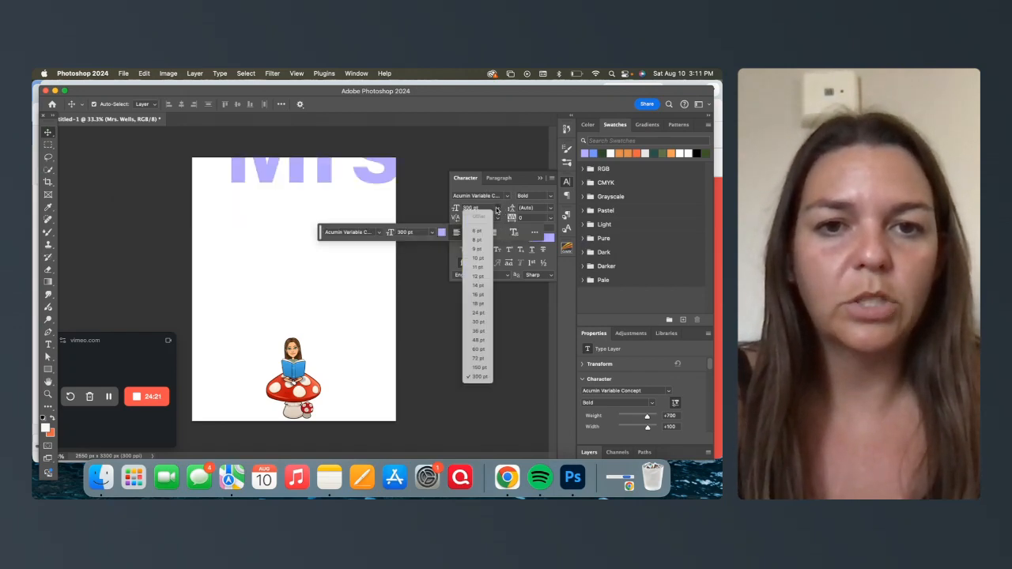
pyautogui.click(475, 343)
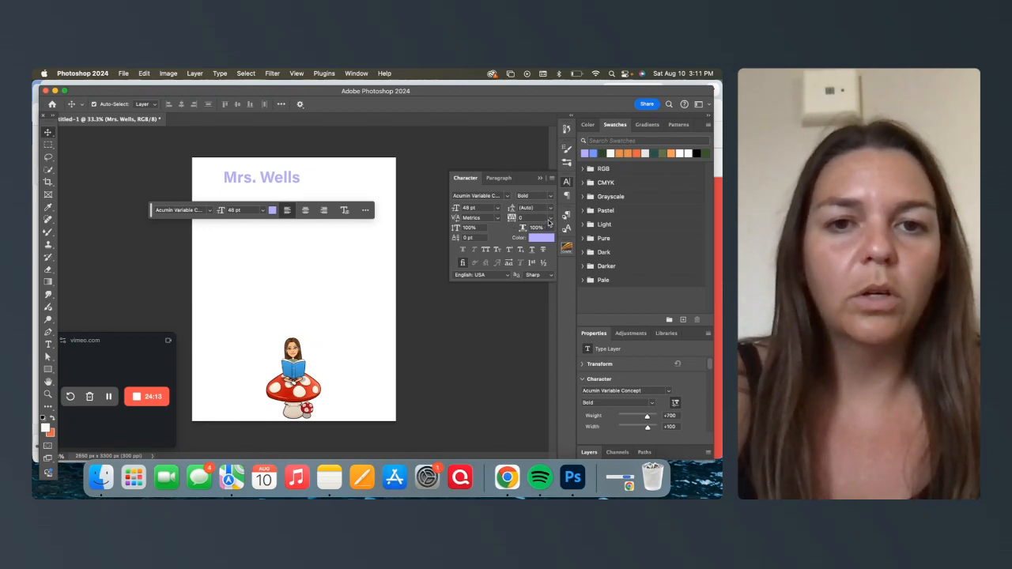
# Try letter tracking of -100 and 200 on the name text and reset the tracking to 0
pyautogui.click(551, 222)
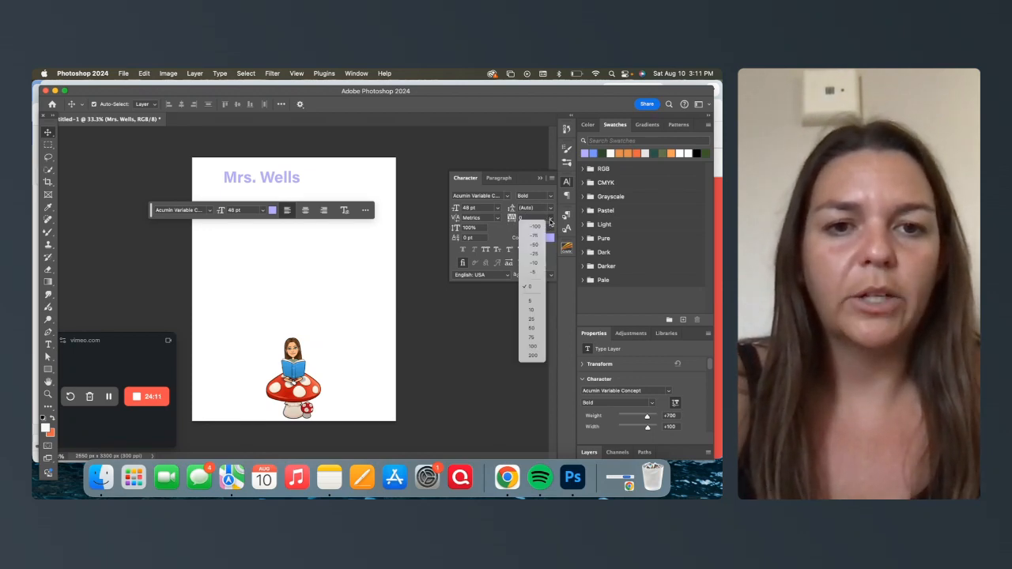
pyautogui.click(539, 228)
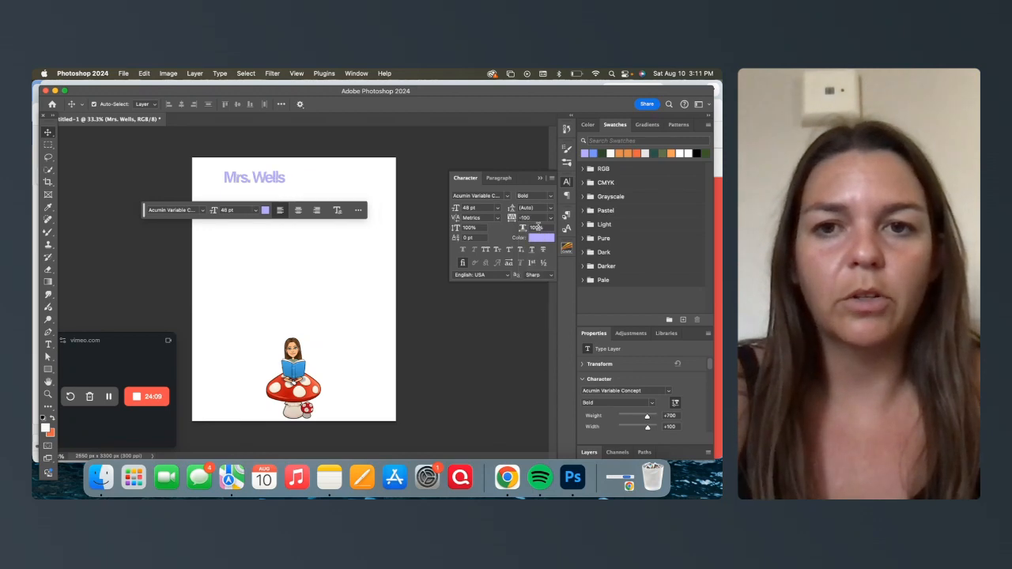
pyautogui.click(553, 220)
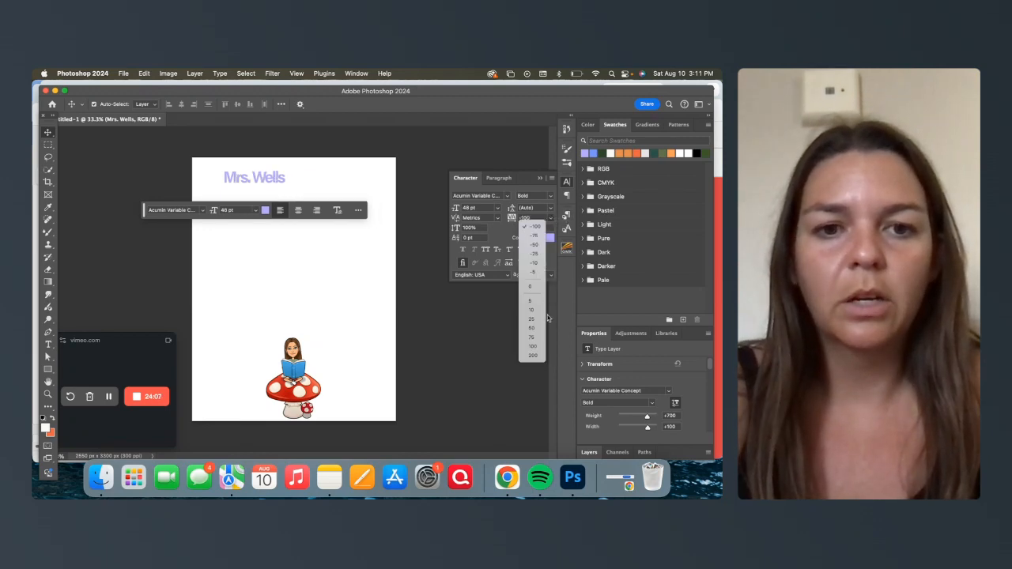
pyautogui.click(533, 357)
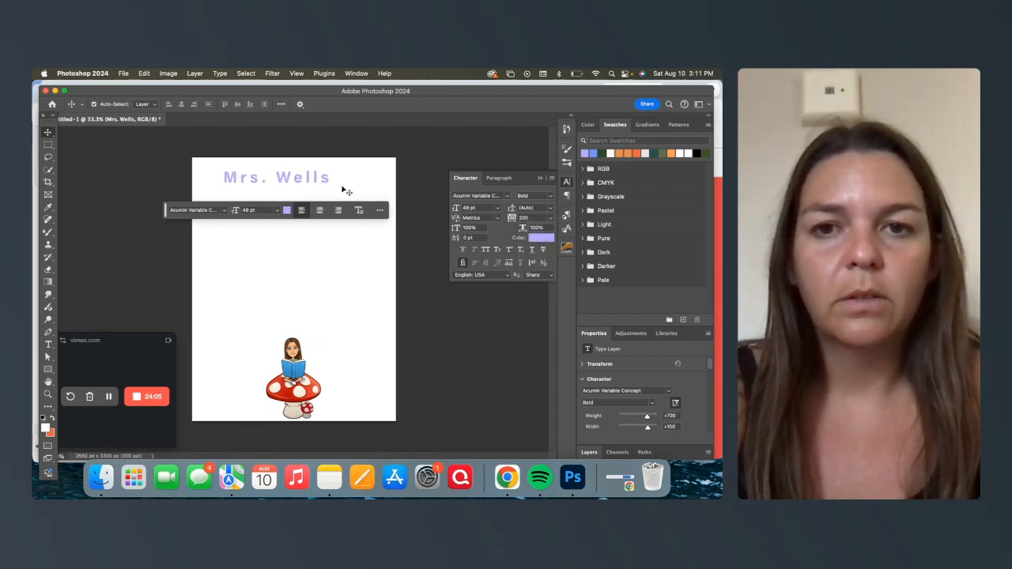
pyautogui.click(549, 222)
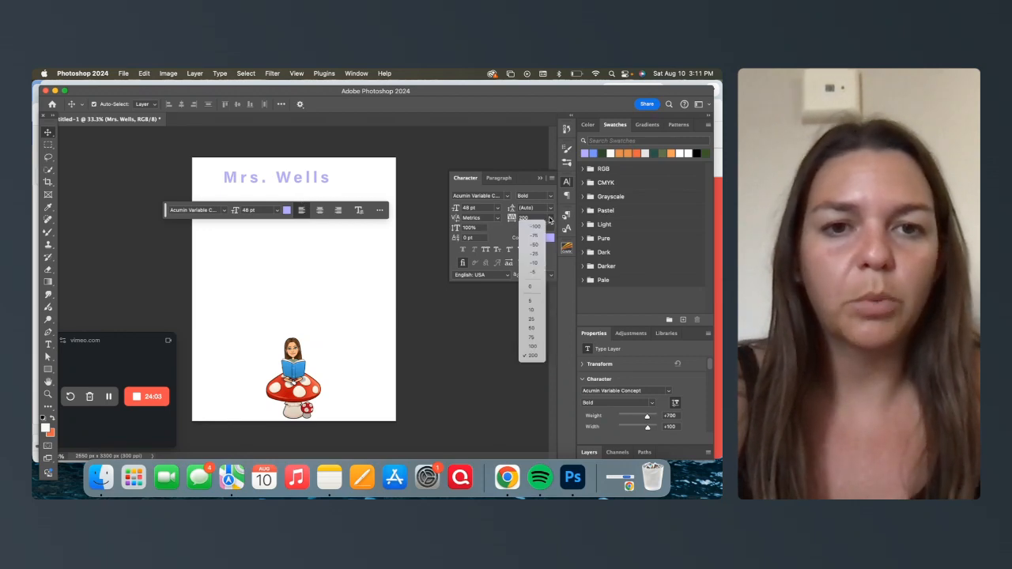
pyautogui.click(530, 292)
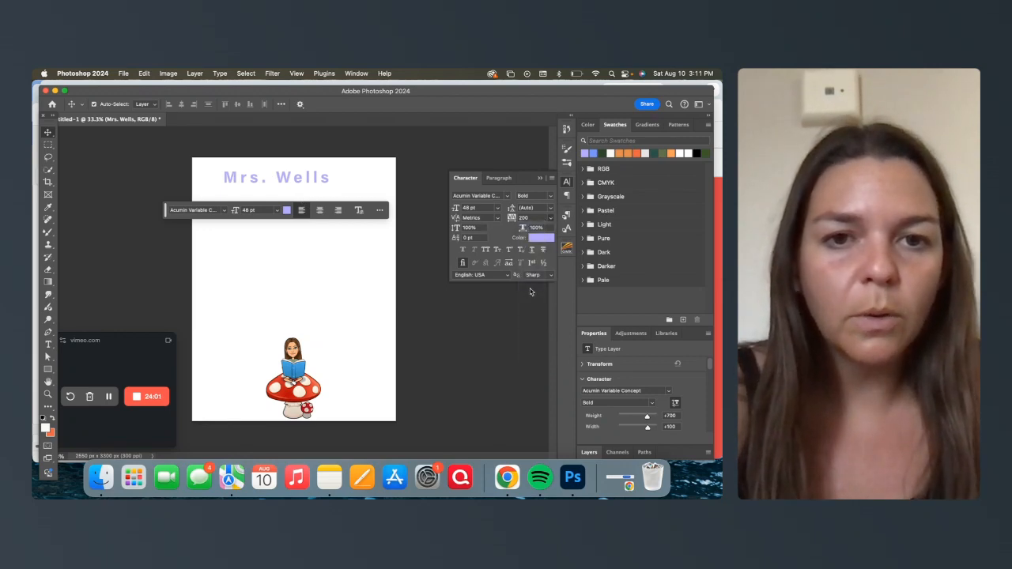
# Try Optical kerning on the name text and settle on a kerning value of 0
pyautogui.click(498, 219)
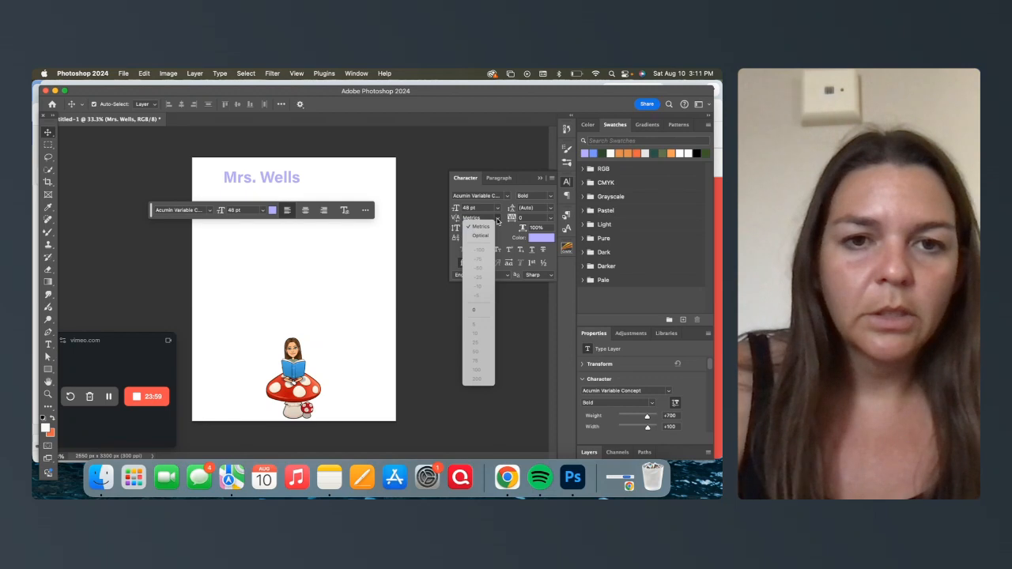
pyautogui.click(263, 173)
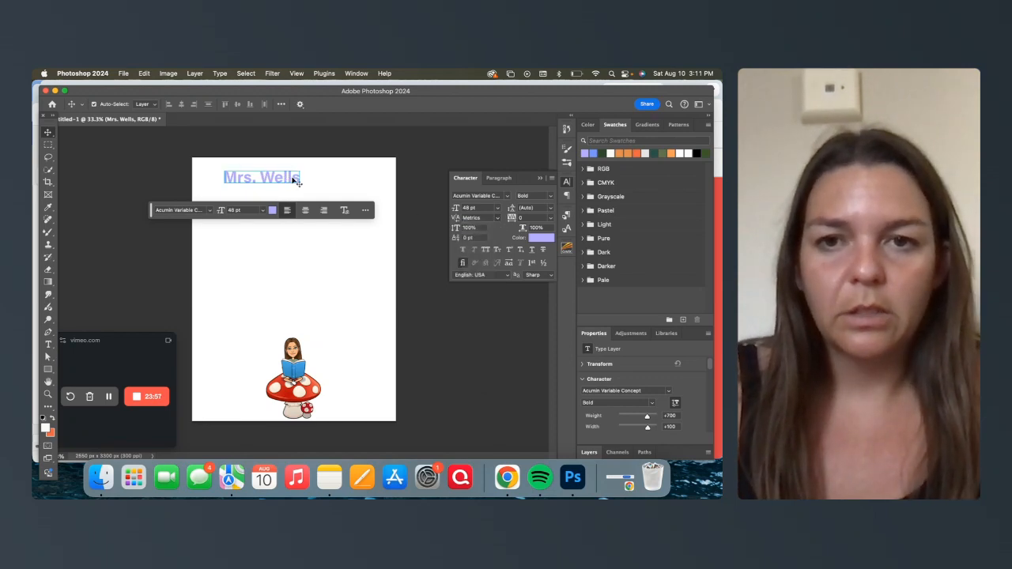
pyautogui.doubleClick(291, 181)
pyautogui.click(498, 220)
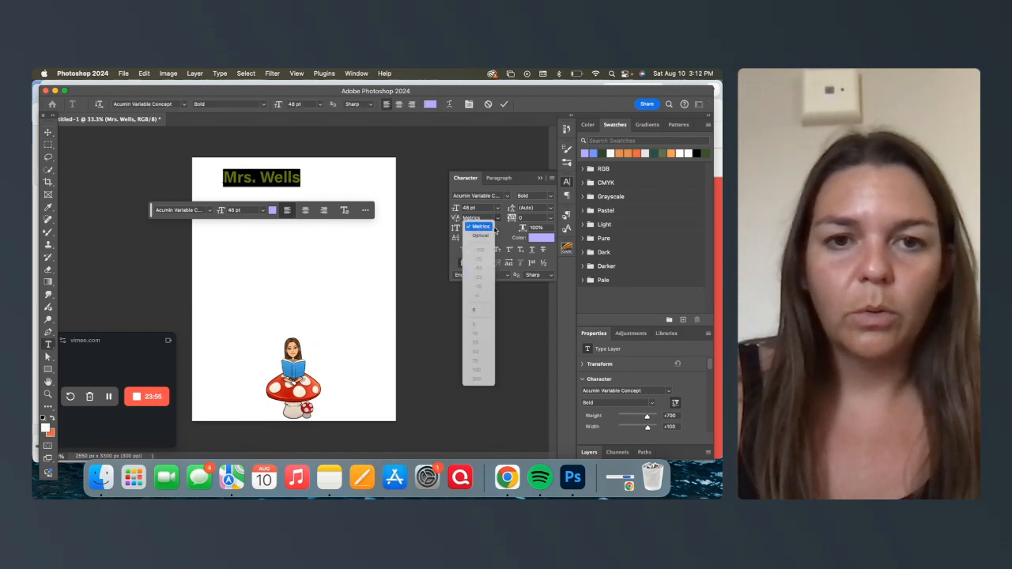
pyautogui.click(482, 228)
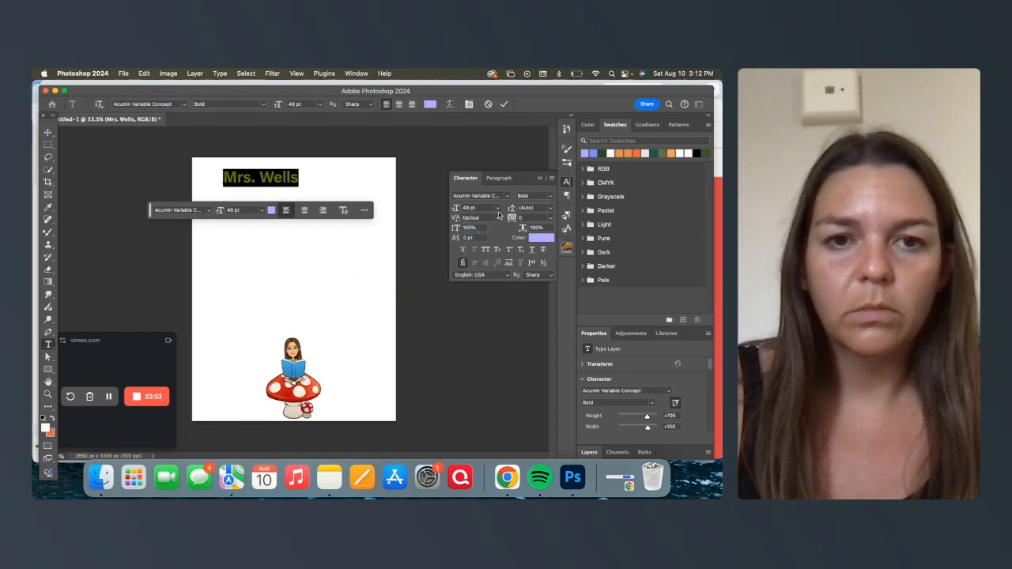
pyautogui.click(498, 220)
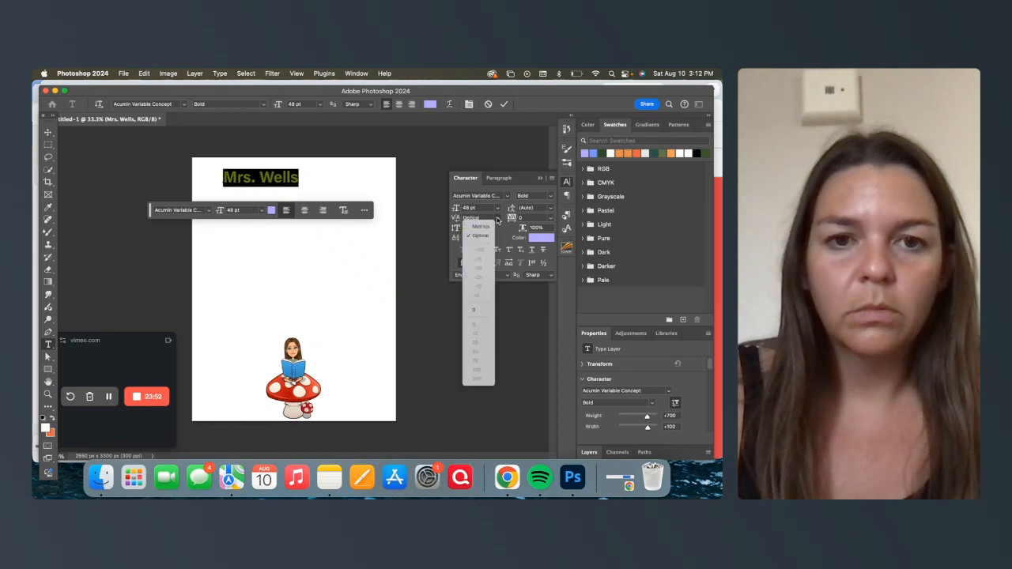
pyautogui.click(479, 311)
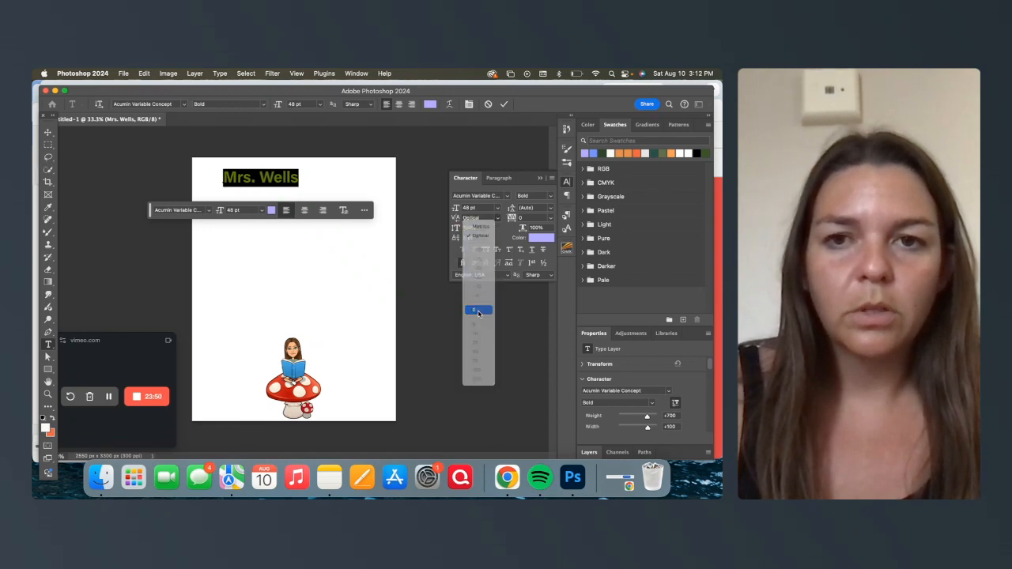
pyautogui.click(288, 176)
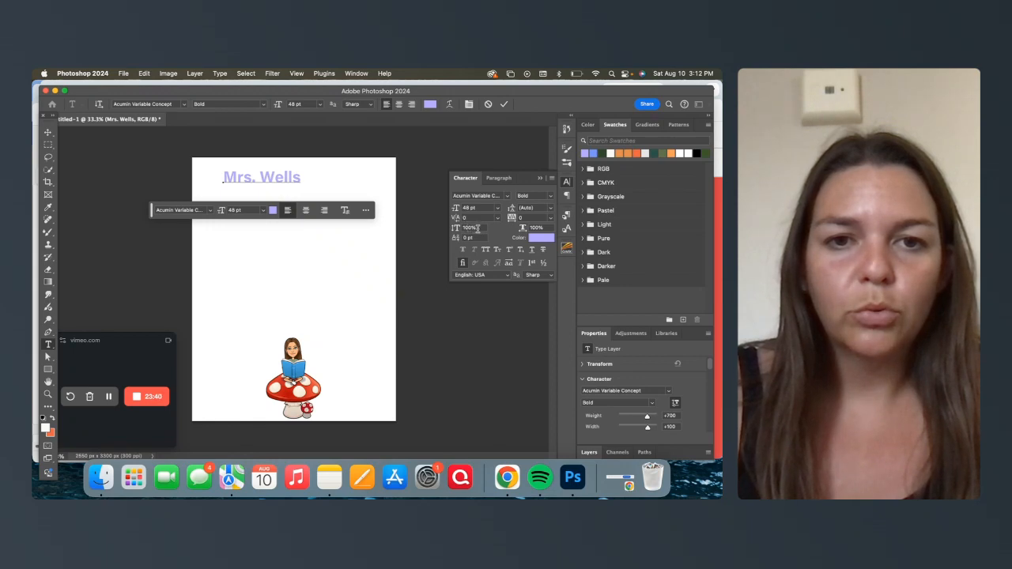
# Stretch the whole name text to a horizontal scale of 200%
pyautogui.click(538, 228)
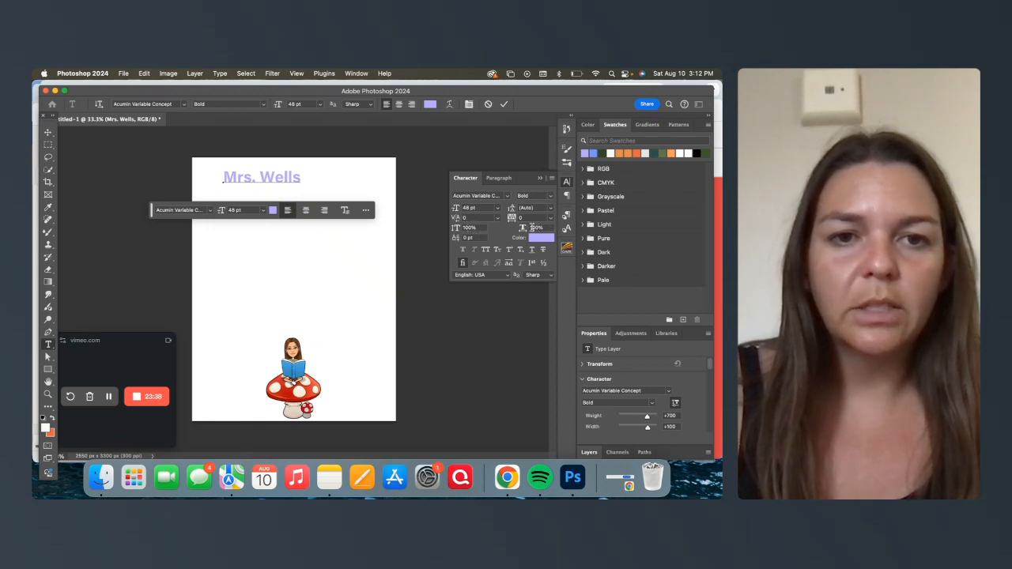
pyautogui.write('200')
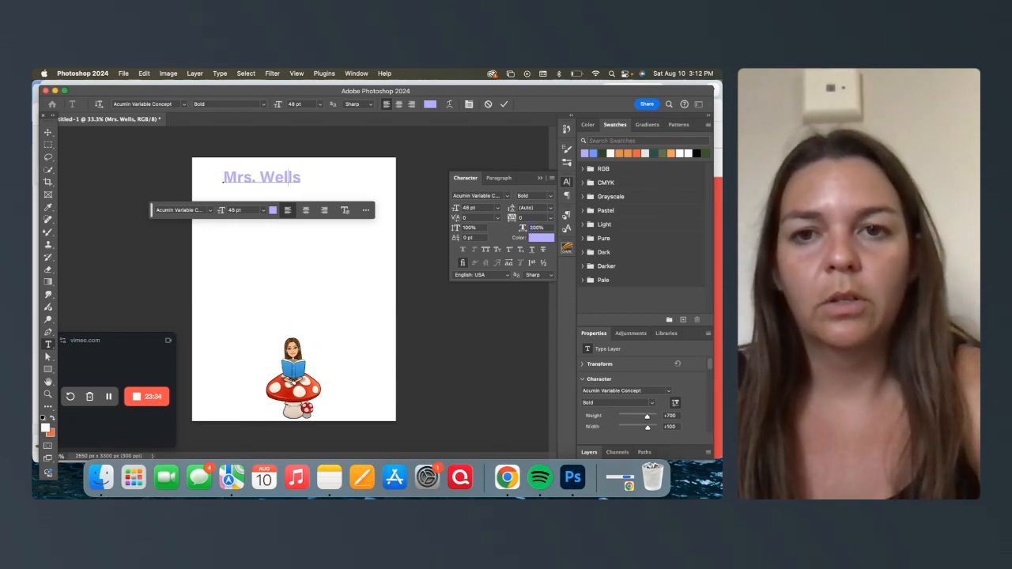
pyautogui.moveTo(299, 178); pyautogui.dragTo(222, 178)
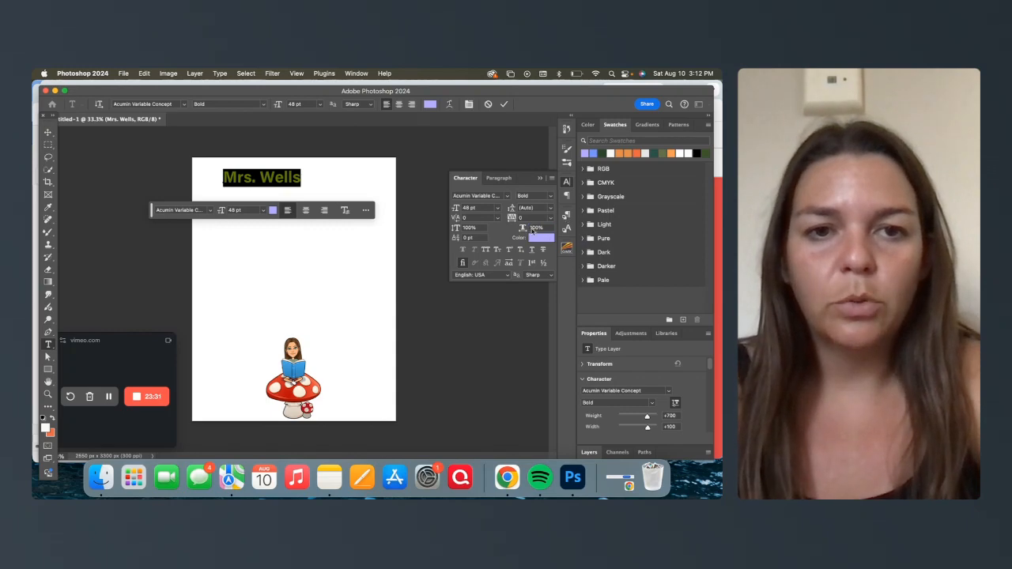
pyautogui.write('200')
pyautogui.press('Return')
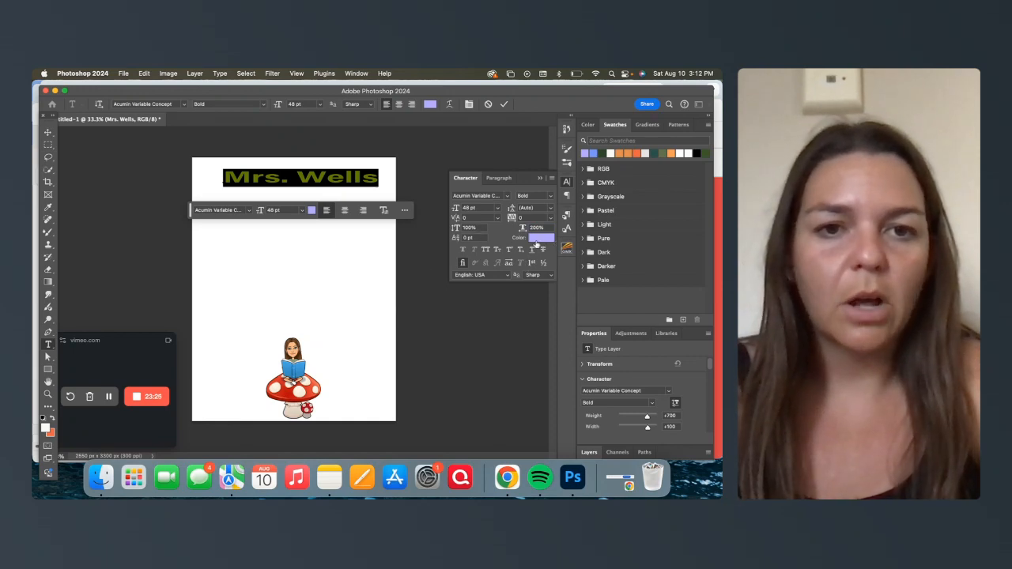
pyautogui.click(316, 195)
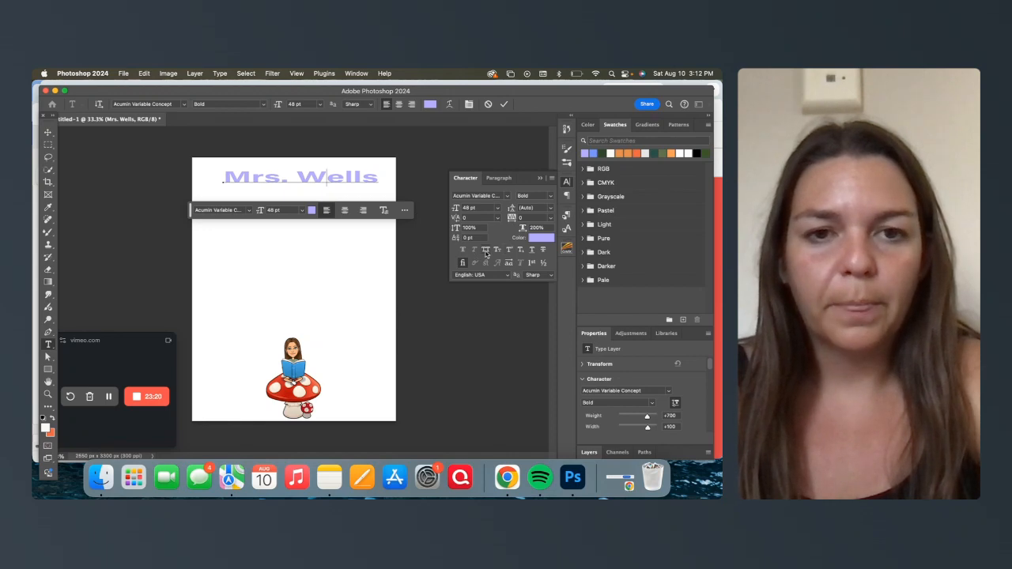
# Try all caps, small caps and superscript on the name text, and turn small caps back off
pyautogui.moveTo(224, 177); pyautogui.dragTo(379, 177)
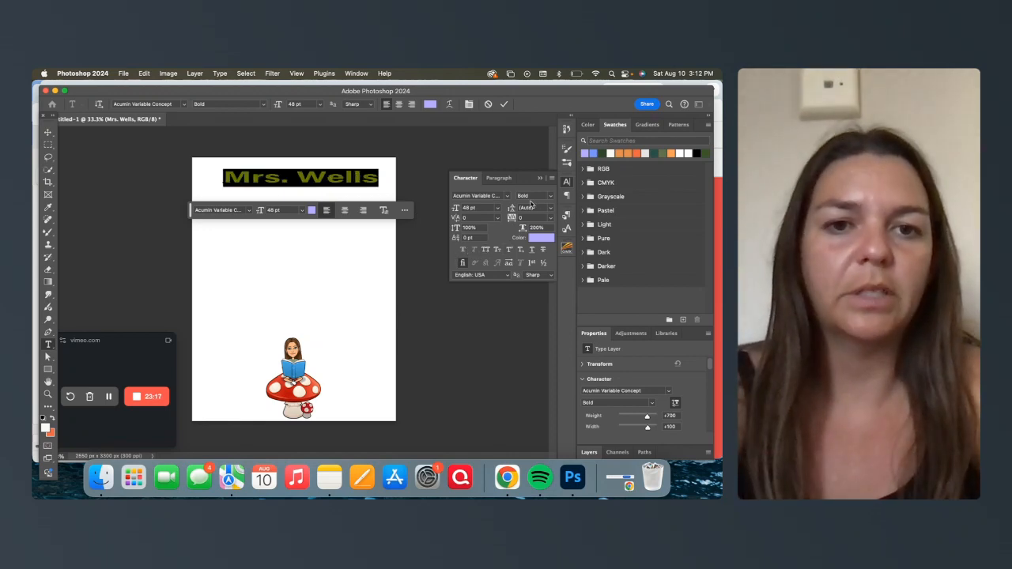
pyautogui.click(485, 250)
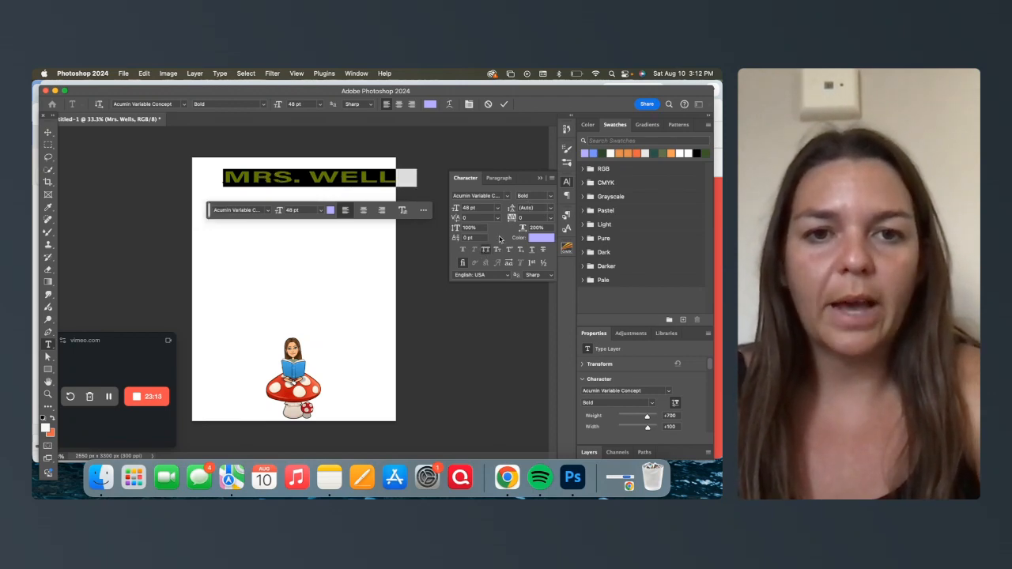
pyautogui.click(497, 250)
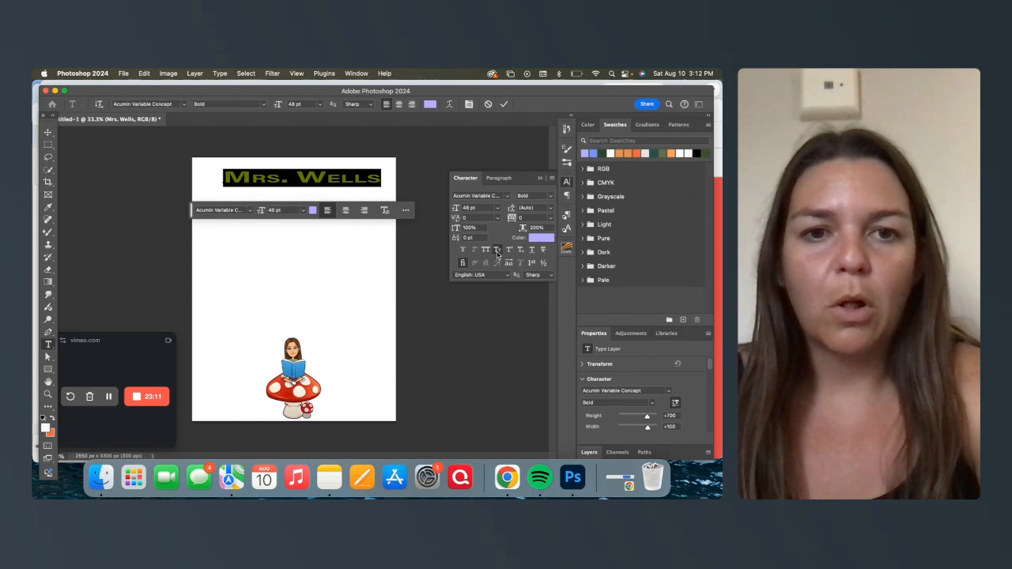
pyautogui.click(510, 252)
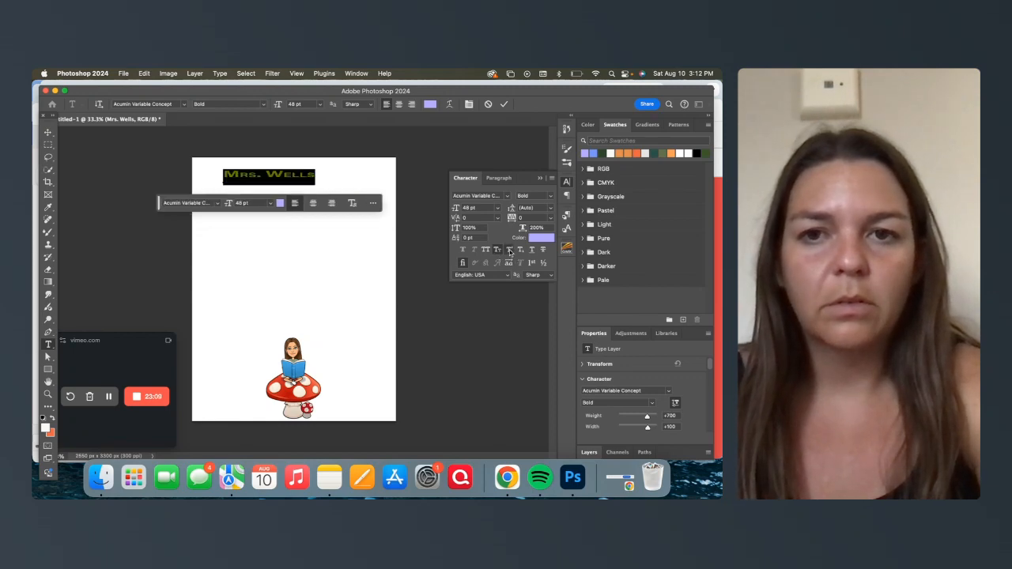
pyautogui.click(498, 251)
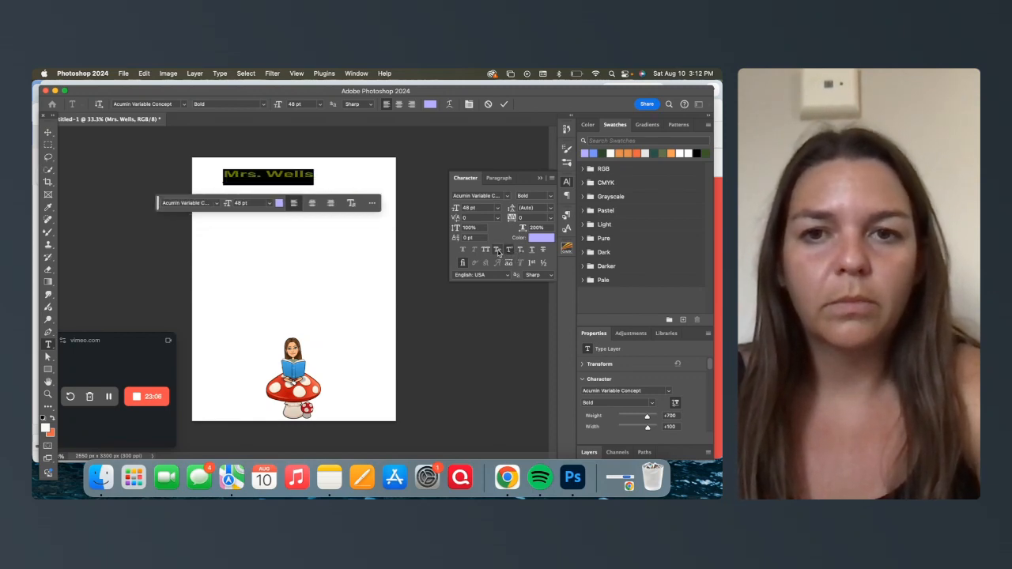
# Try superscript, subscript, underline and strikethrough on the name text, leaving all four styles off
pyautogui.click(509, 251)
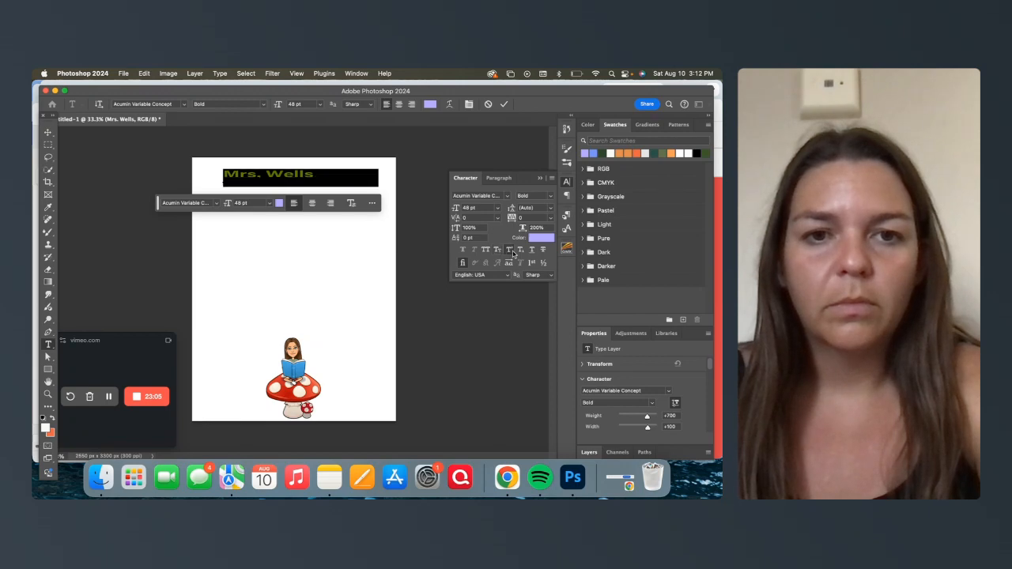
pyautogui.click(509, 252)
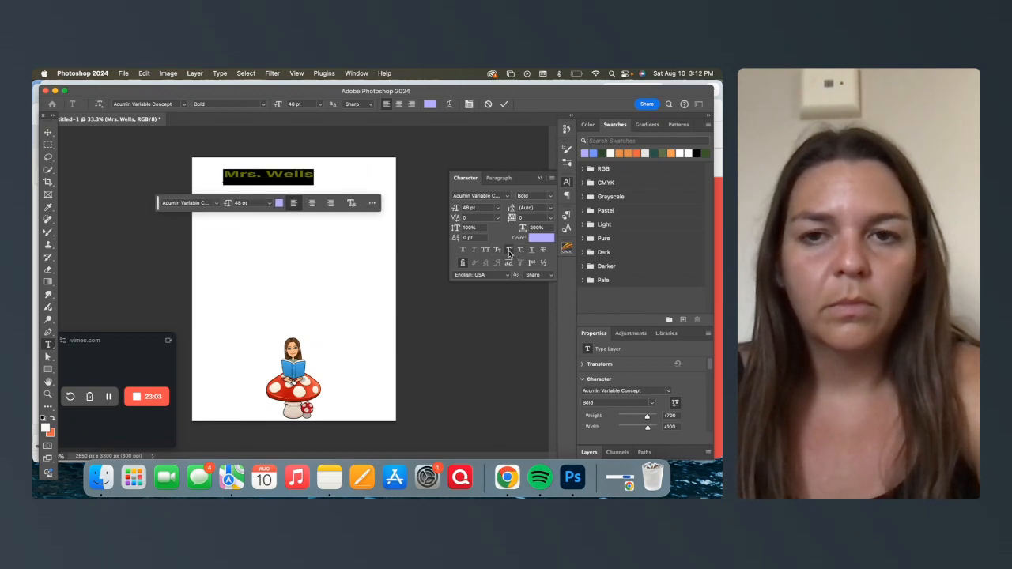
pyautogui.click(509, 252)
pyautogui.click(522, 250)
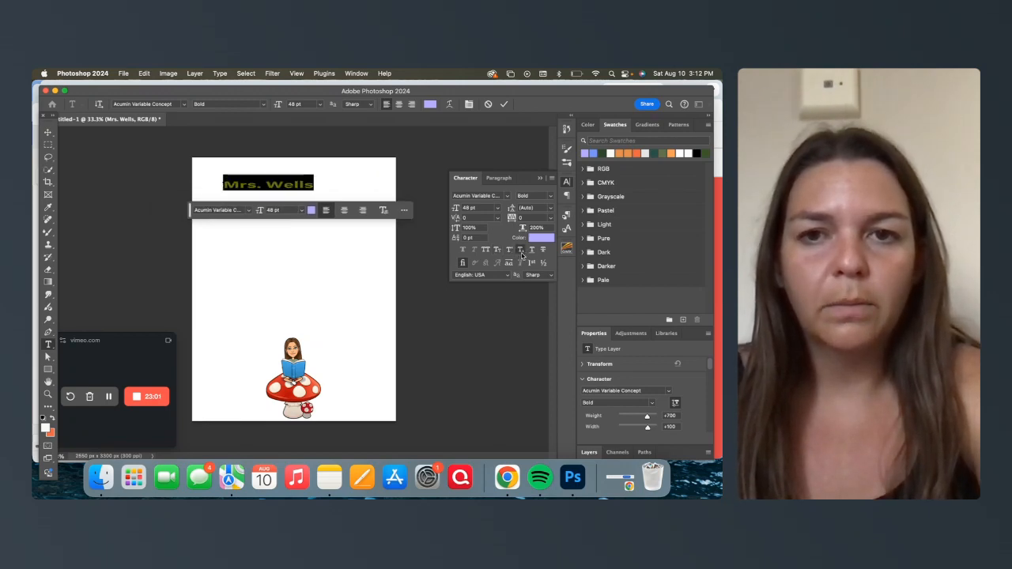
pyautogui.click(521, 251)
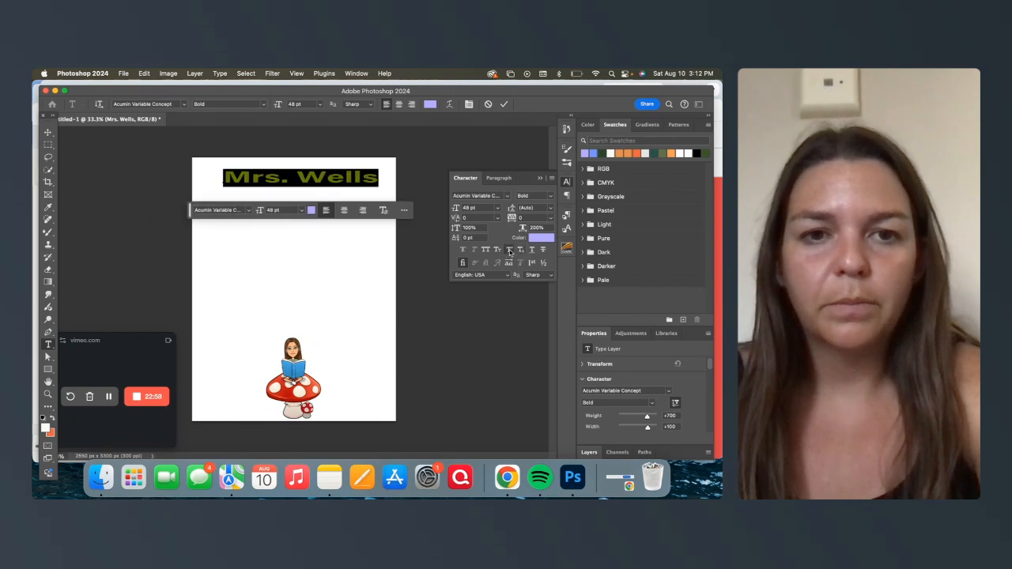
pyautogui.click(510, 252)
pyautogui.click(509, 252)
pyautogui.click(521, 251)
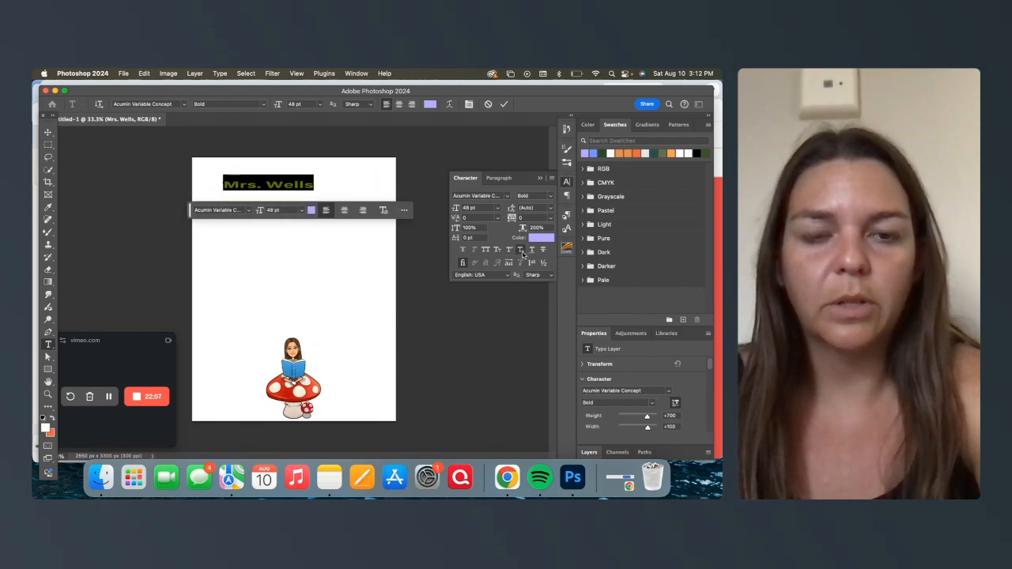
pyautogui.click(521, 251)
pyautogui.click(535, 252)
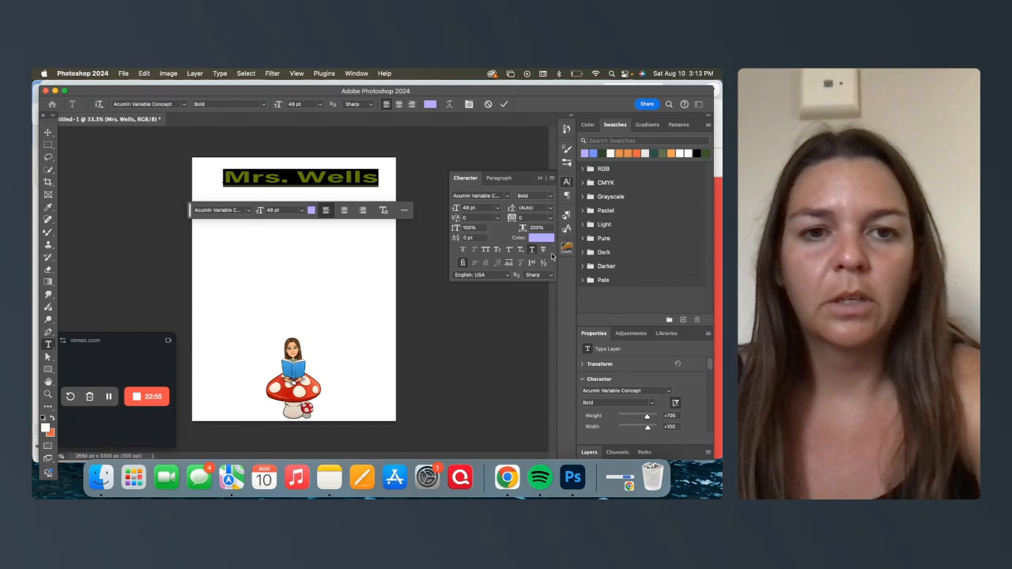
pyautogui.click(544, 251)
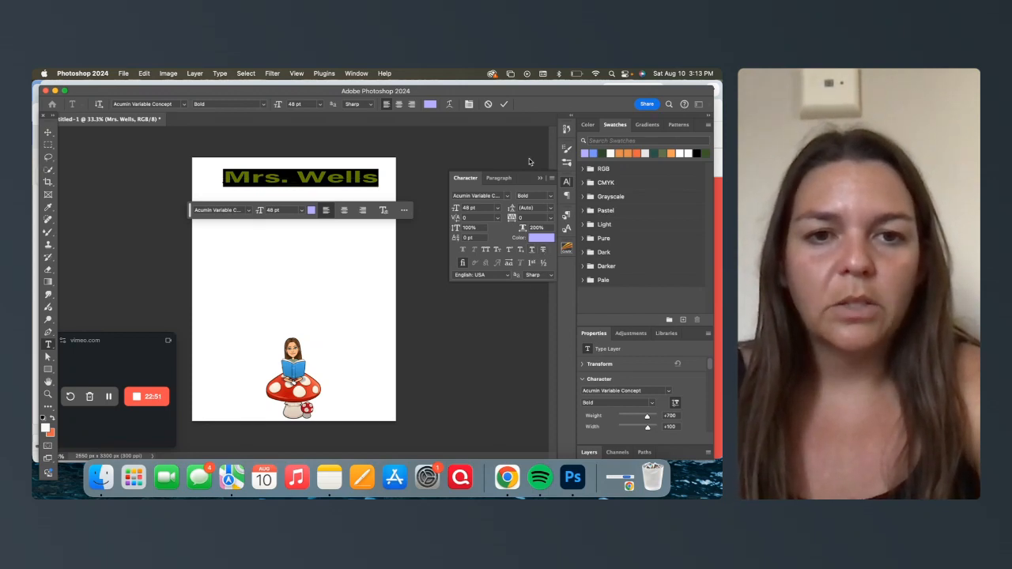
# Move the name text down to just above the middle of the page and show the paragraph settings
pyautogui.click(48, 132)
pyautogui.moveTo(321, 179); pyautogui.dragTo(320, 244)
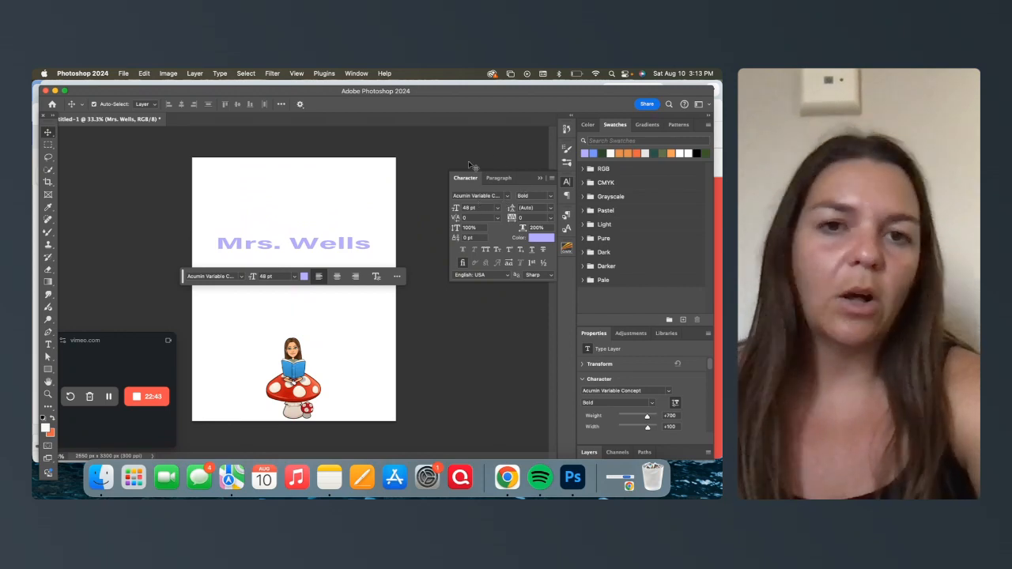
pyautogui.click(498, 178)
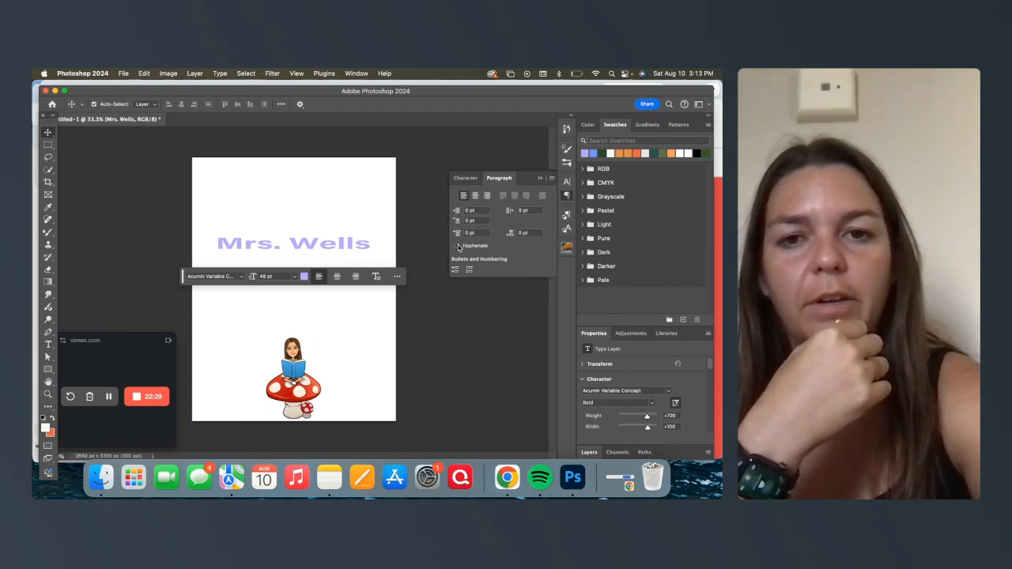
pyautogui.doubleClick(359, 245)
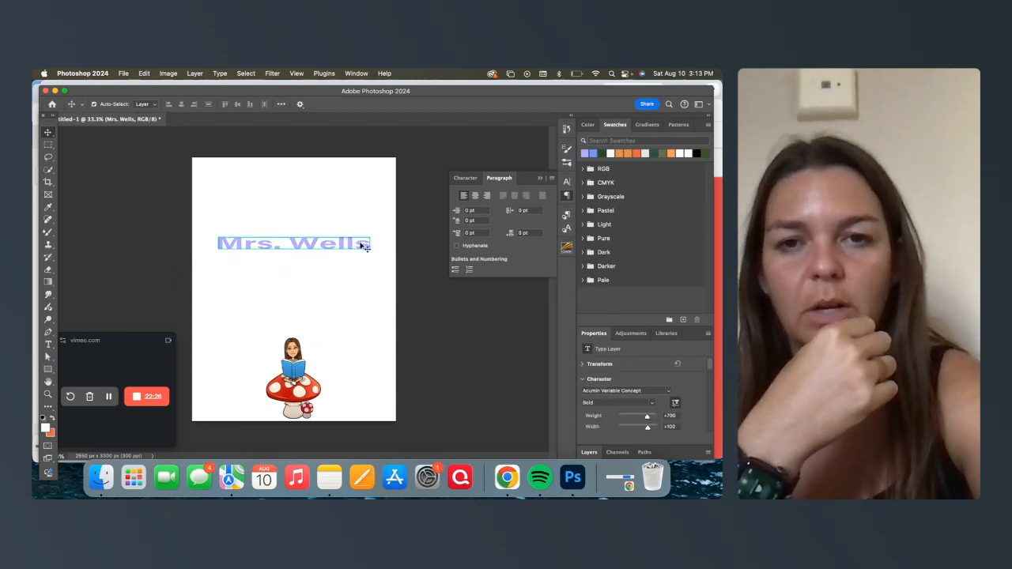
pyautogui.click(370, 245)
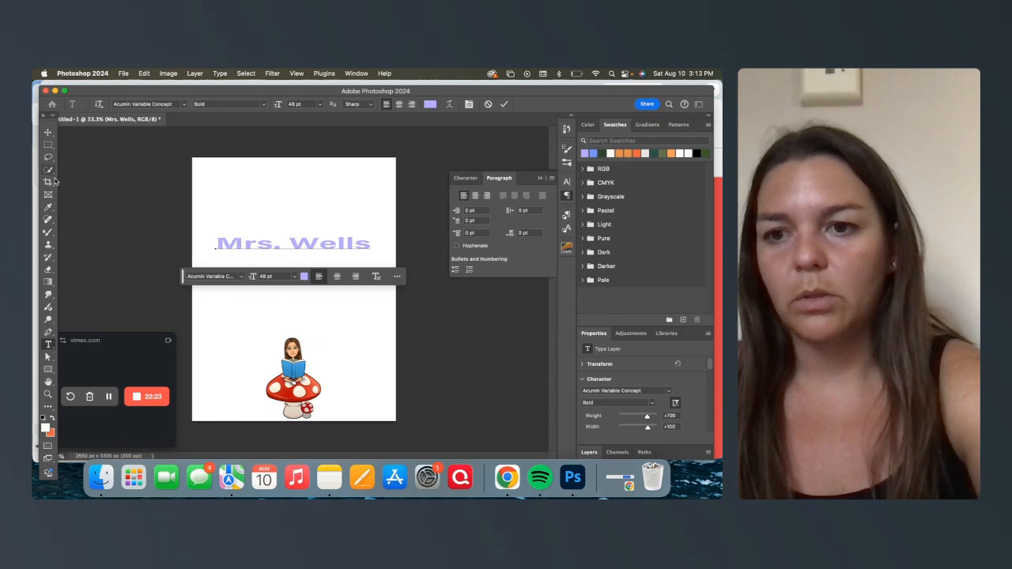
pyautogui.click(242, 191)
pyautogui.press('v')
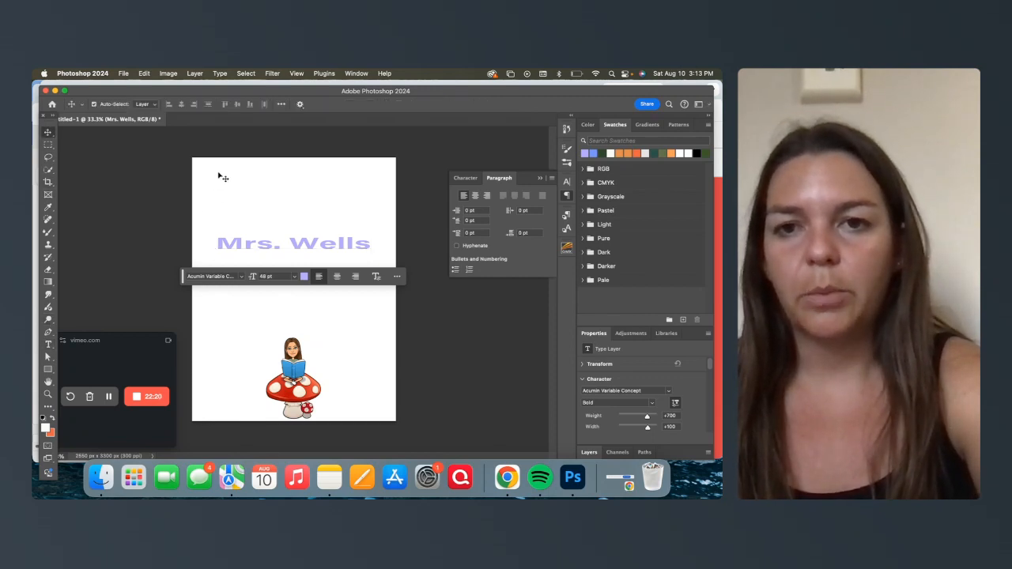
# Draw a small paragraph text box above the start of the name text and set its font size to 18 pt
pyautogui.click(49, 344)
pyautogui.moveTo(222, 179); pyautogui.dragTo(276, 216)
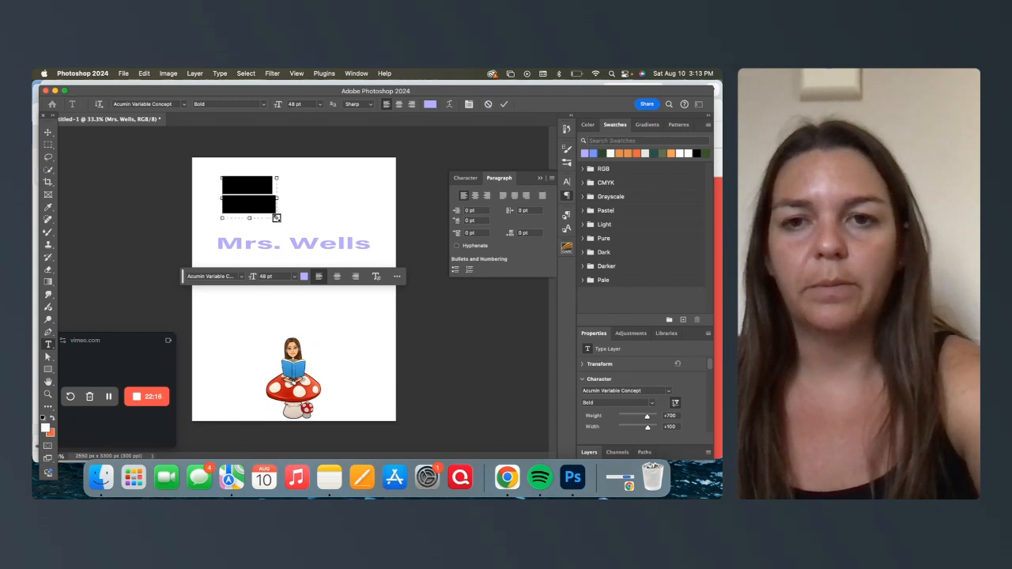
pyautogui.click(468, 181)
pyautogui.click(498, 207)
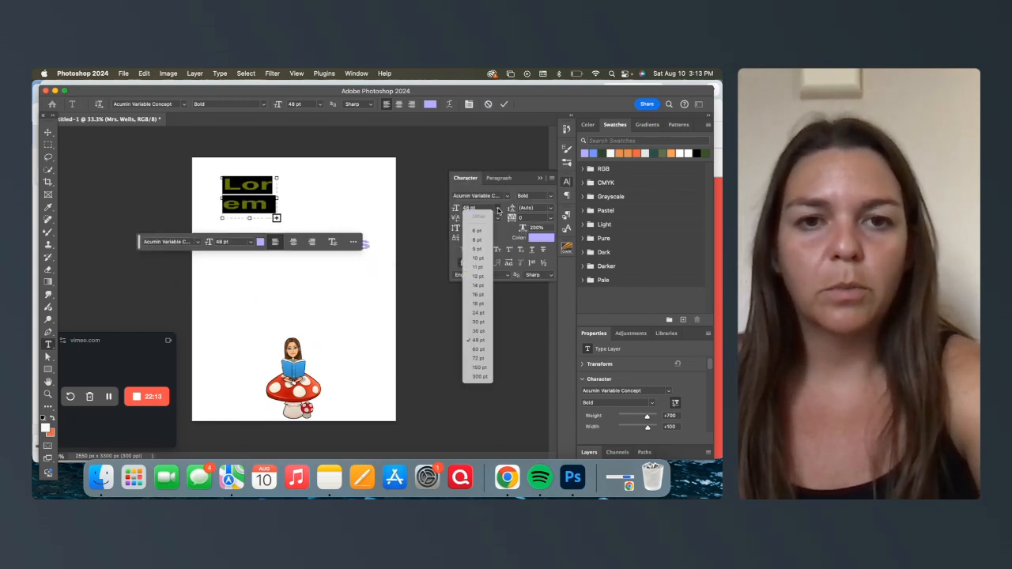
pyautogui.click(474, 308)
# Fill the text box with "The brown fox jumped over the lazy dog", extend it downward to fit, and select the sentence
pyautogui.write('The')
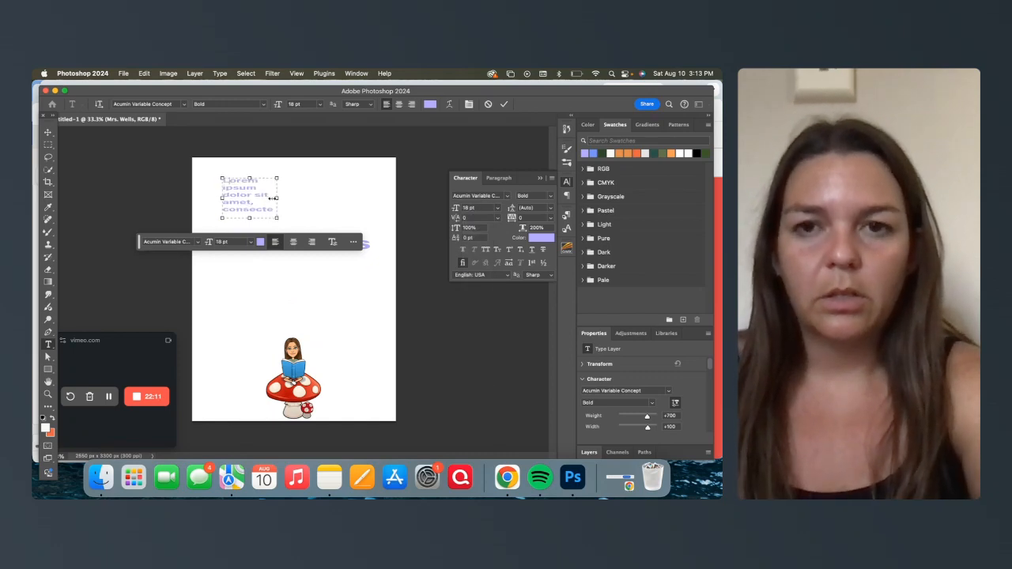
pyautogui.write(' brown fox ju')
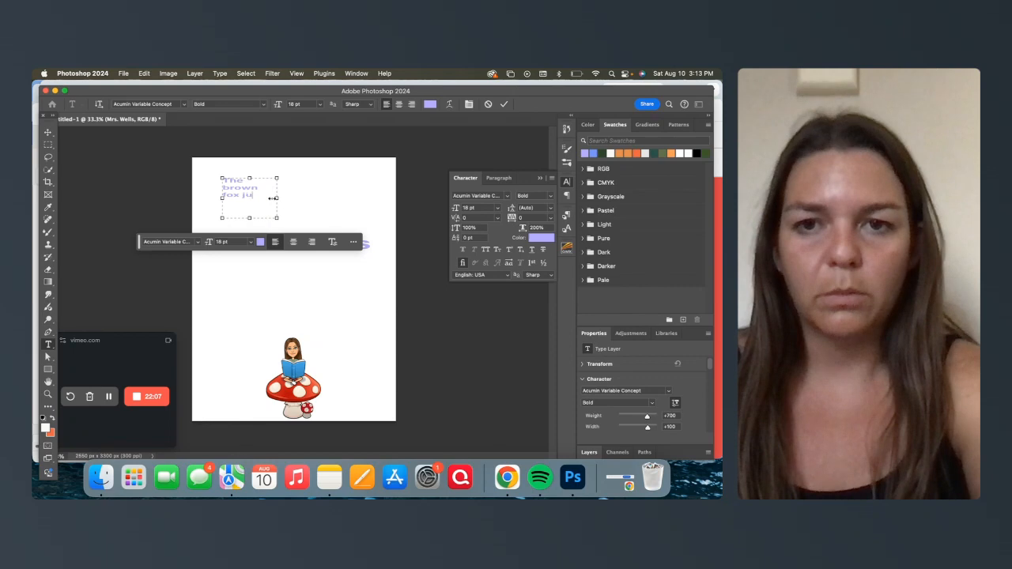
pyautogui.write('s')
pyautogui.write('ped over the')
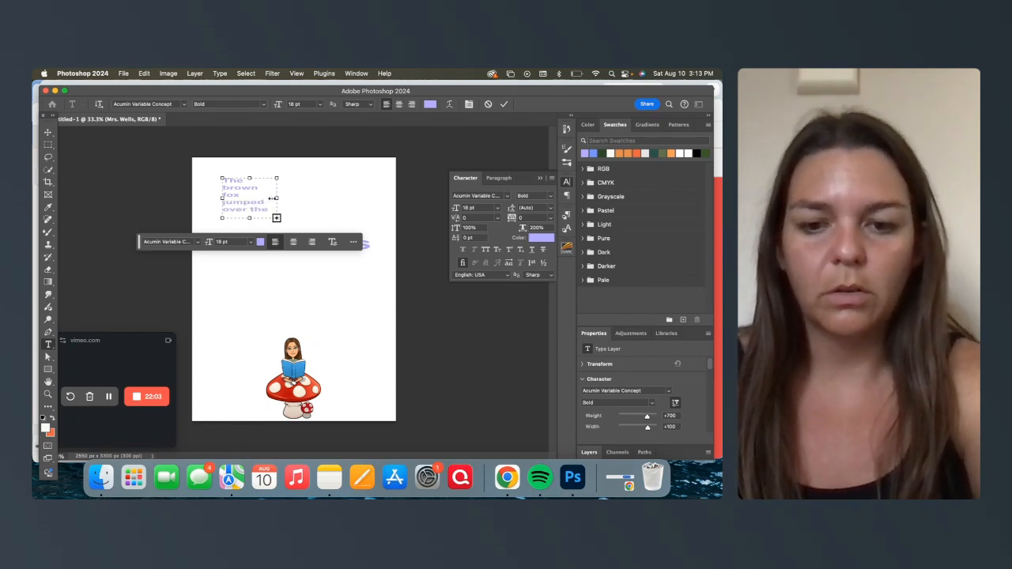
pyautogui.moveTo(274, 218); pyautogui.dragTo(222, 178)
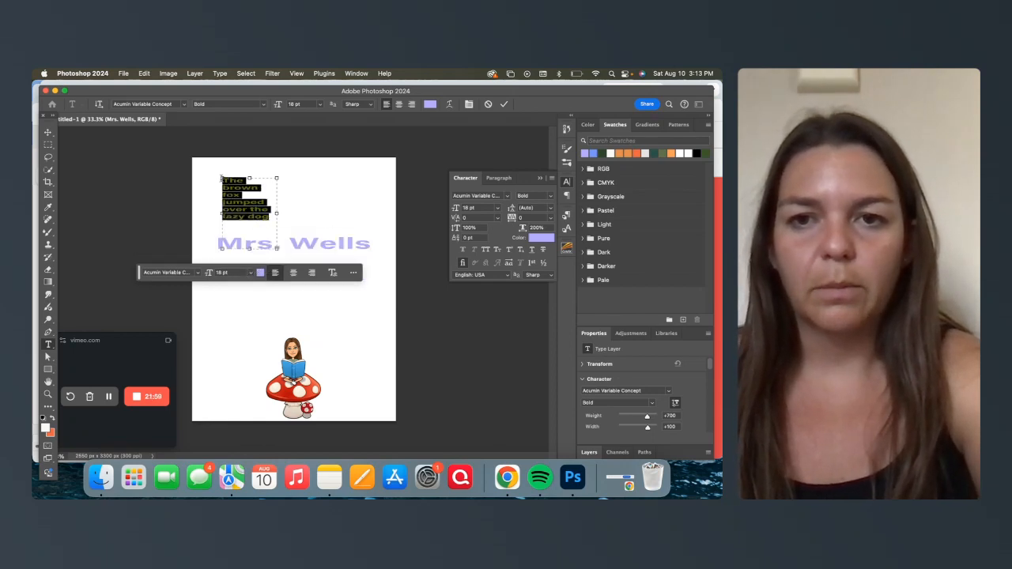
# Show the paragraph settings, reshape the sentence's text box to be wider and shorter, and finish editing the text
pyautogui.click(499, 178)
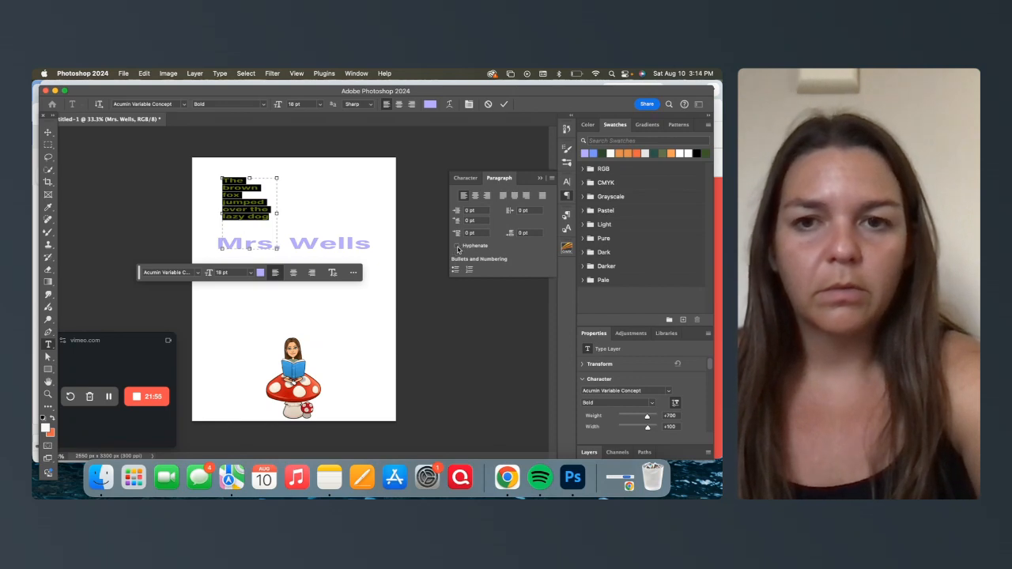
pyautogui.moveTo(249, 249); pyautogui.dragTo(294, 206)
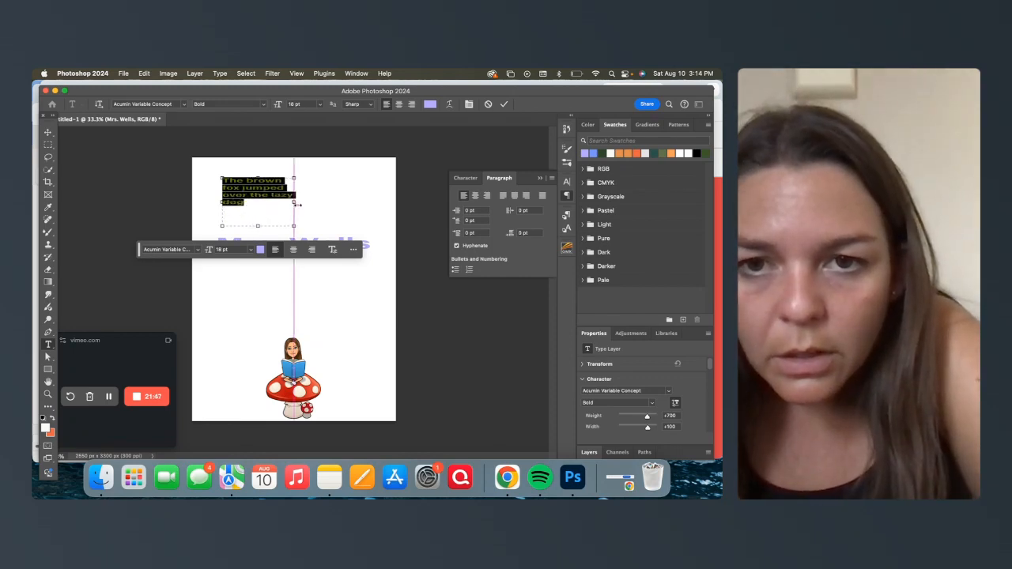
pyautogui.click(263, 205)
pyautogui.write('n')
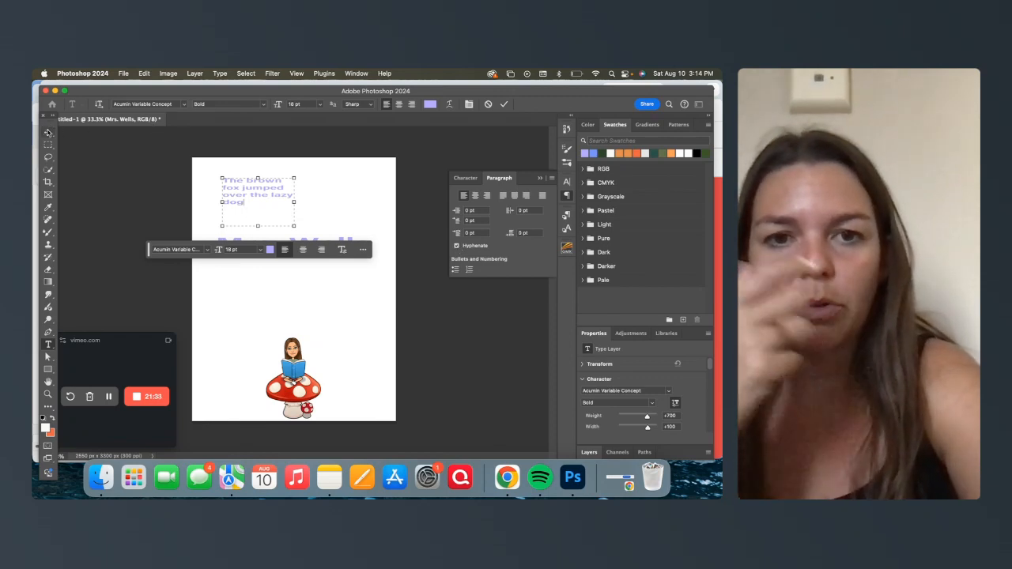
pyautogui.click(47, 132)
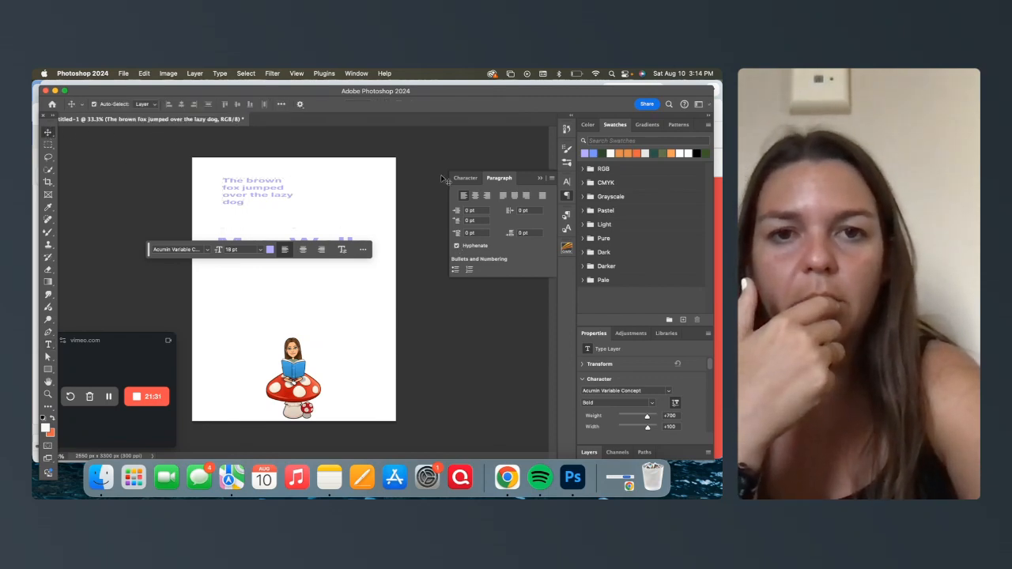
# Review the character and paragraph settings of the sentence, collapse them and deselect the text layer
pyautogui.click(469, 181)
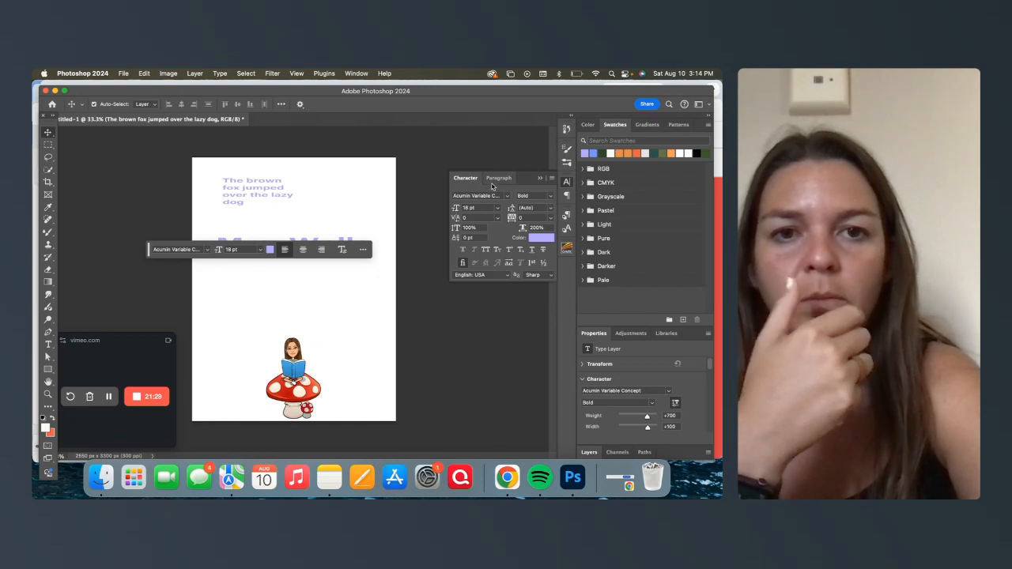
pyautogui.click(497, 180)
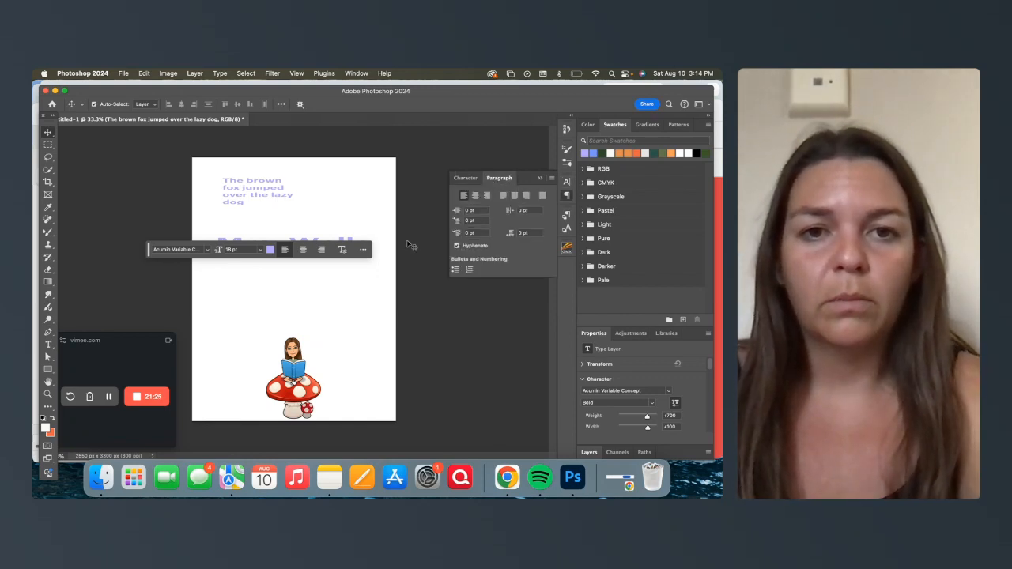
pyautogui.click(467, 179)
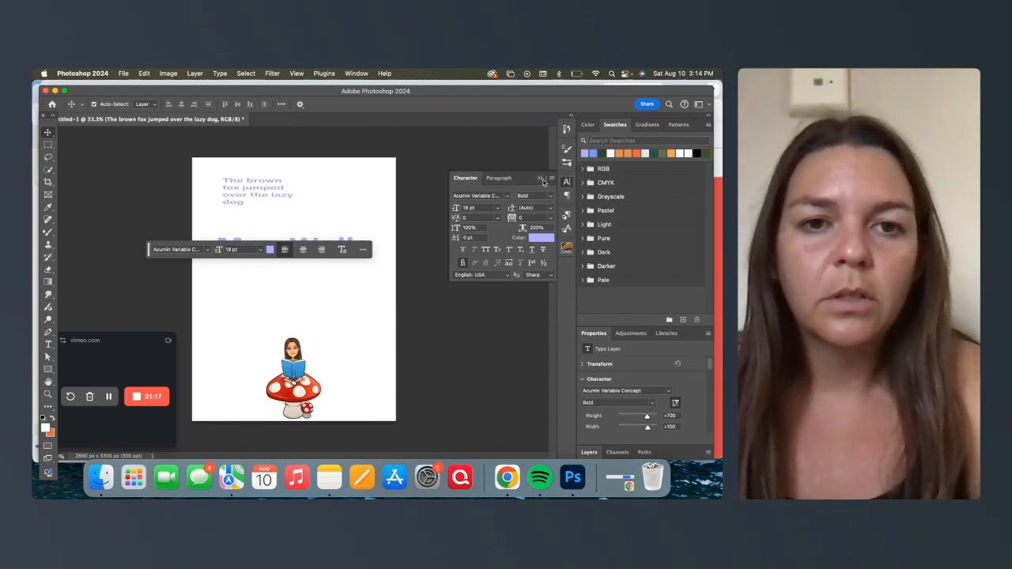
pyautogui.click(542, 180)
pyautogui.click(132, 185)
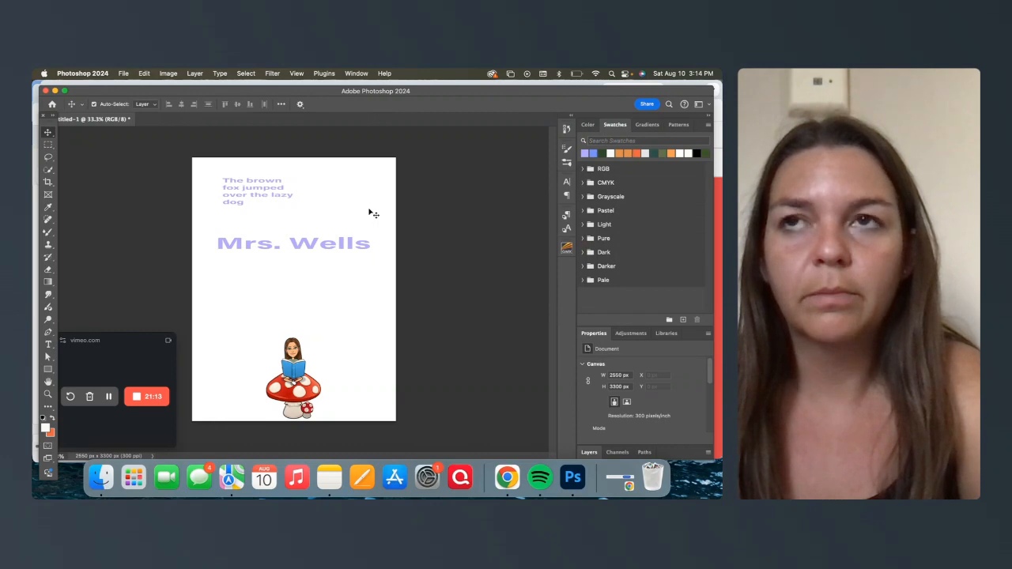
# Draw a tall, narrow vertical-type text box beside the bookworm image, below the name text, and set its font size to 36 pt
pyautogui.click(48, 345)
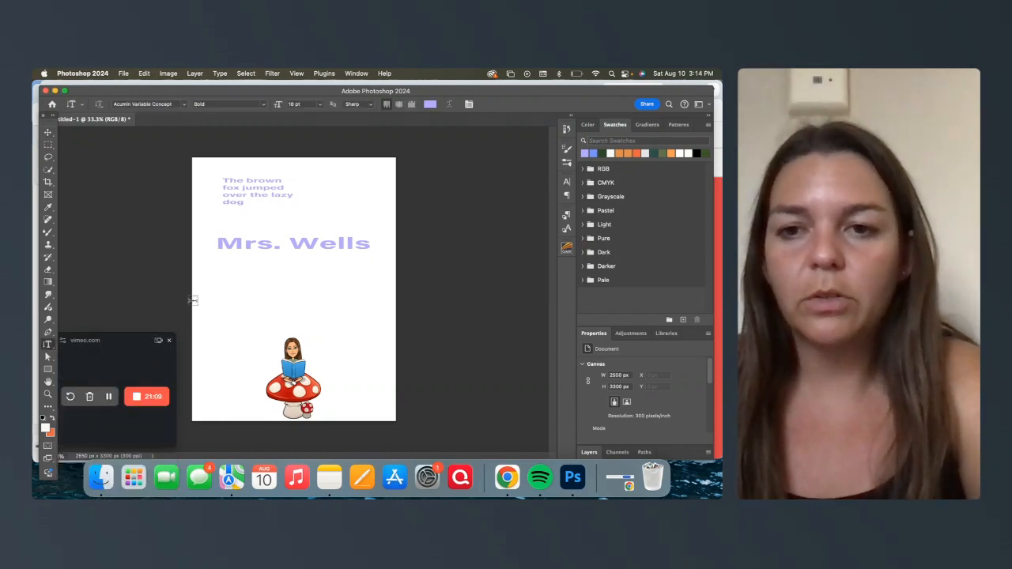
pyautogui.moveTo(210, 270); pyautogui.dragTo(253, 406)
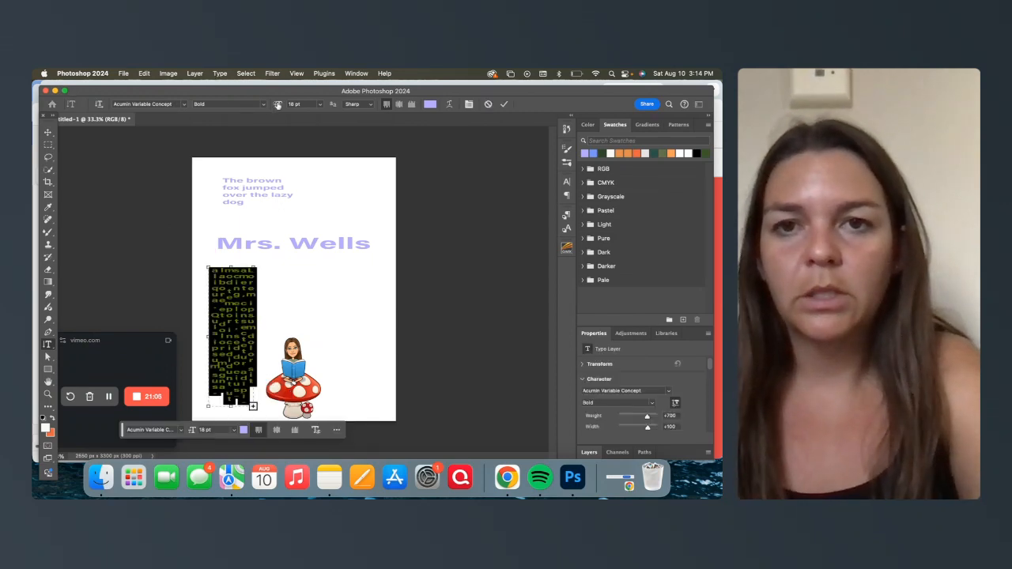
pyautogui.click(320, 104)
pyautogui.click(307, 168)
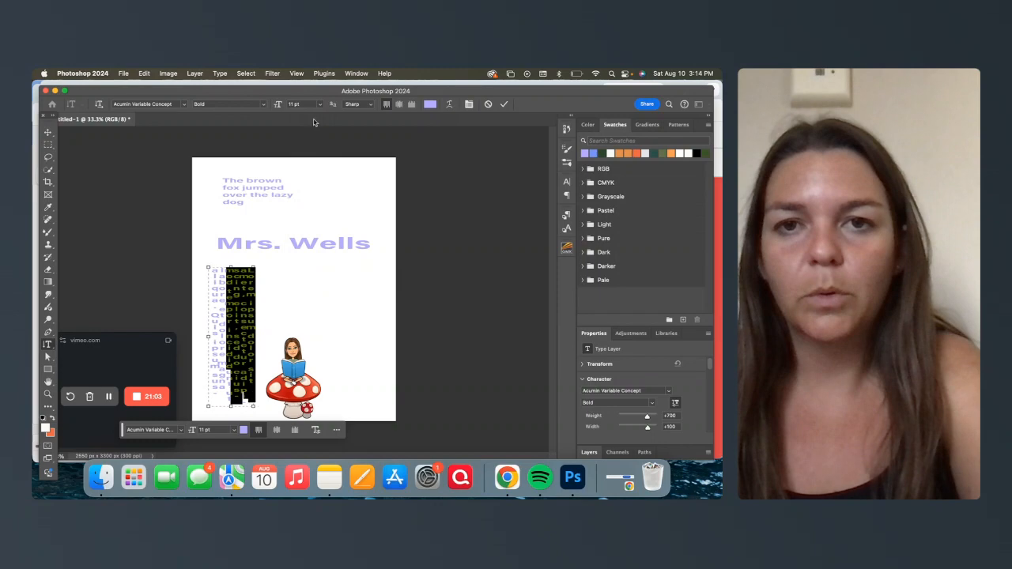
pyautogui.click(320, 103)
pyautogui.click(305, 230)
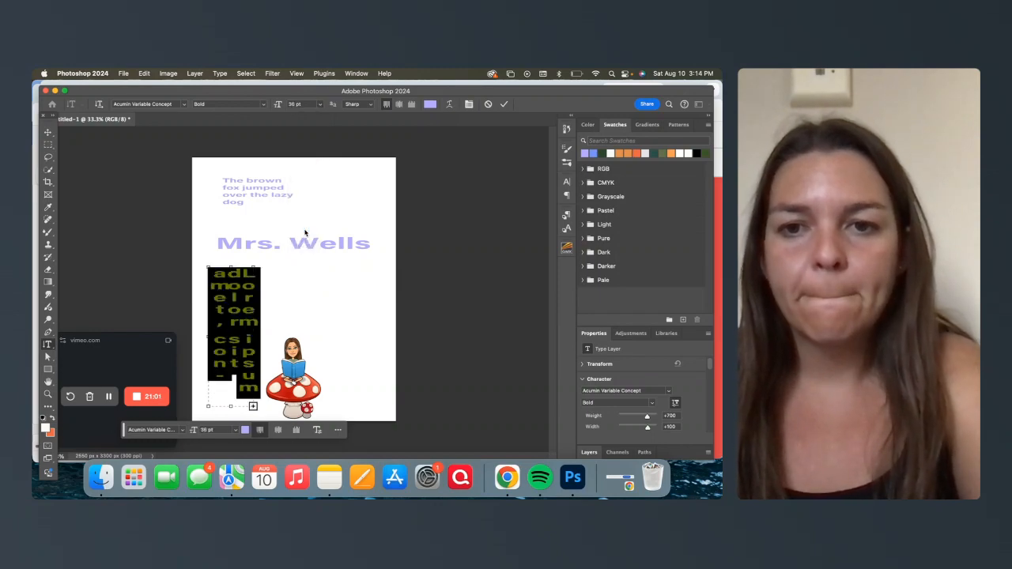
# Fill the vertical text box with the title and surname, and move it up directly beneath the first letter of the horizontal name
pyautogui.write('Mrs')
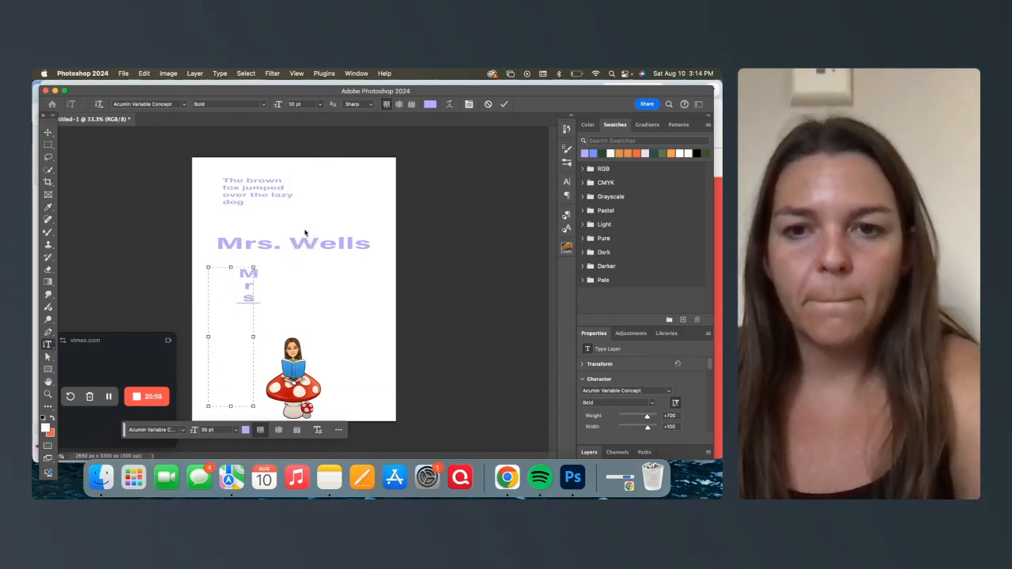
pyautogui.write('. Wells')
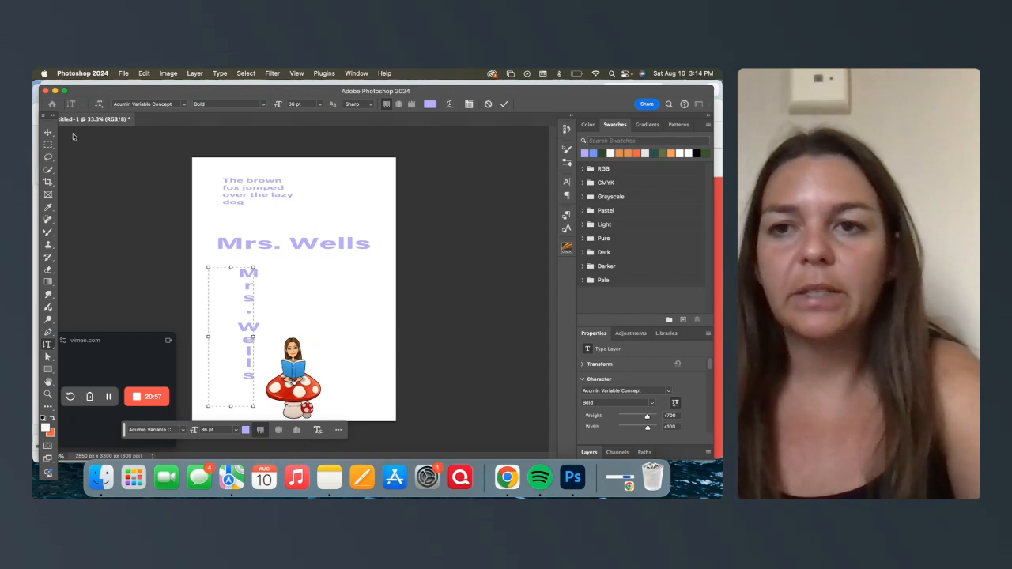
pyautogui.click(47, 132)
pyautogui.moveTo(249, 304); pyautogui.dragTo(232, 285)
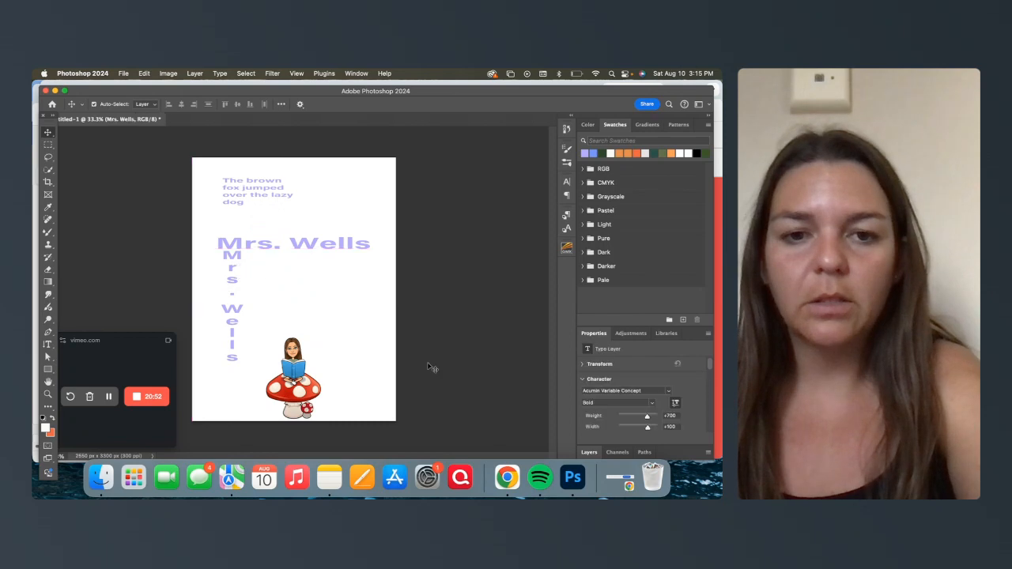
pyautogui.click(631, 490)
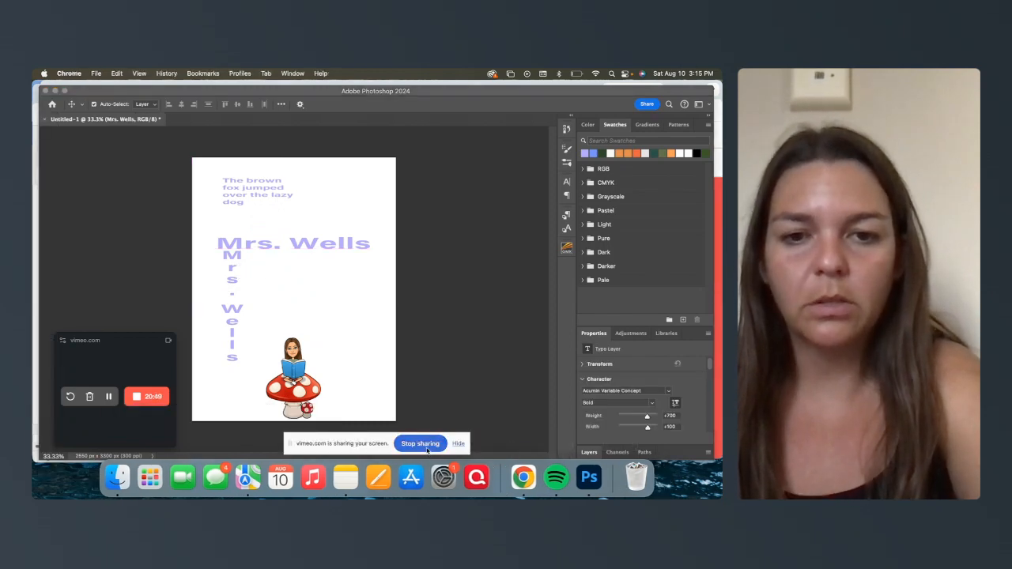
pyautogui.click(426, 447)
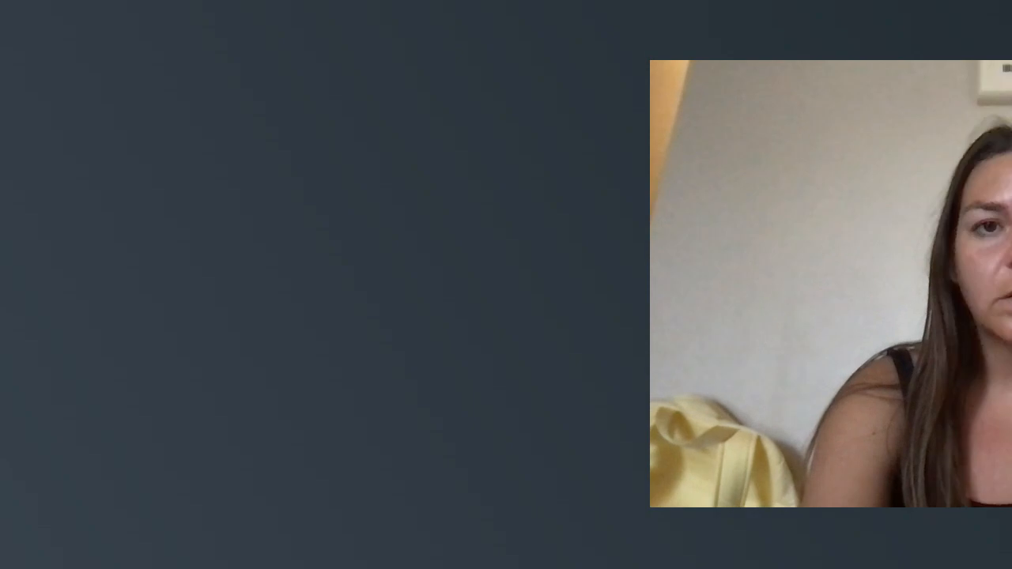